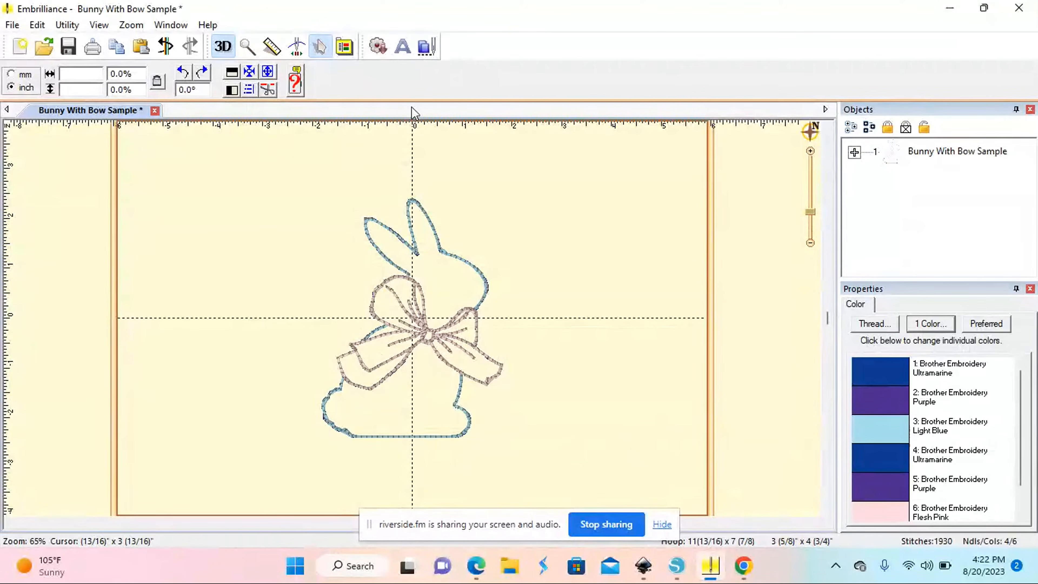
- Add a lettering object with the customer's first name in the EB-LimeMilk - 1 inch font
{"action": "left_click", "coordinate": [402, 46]}
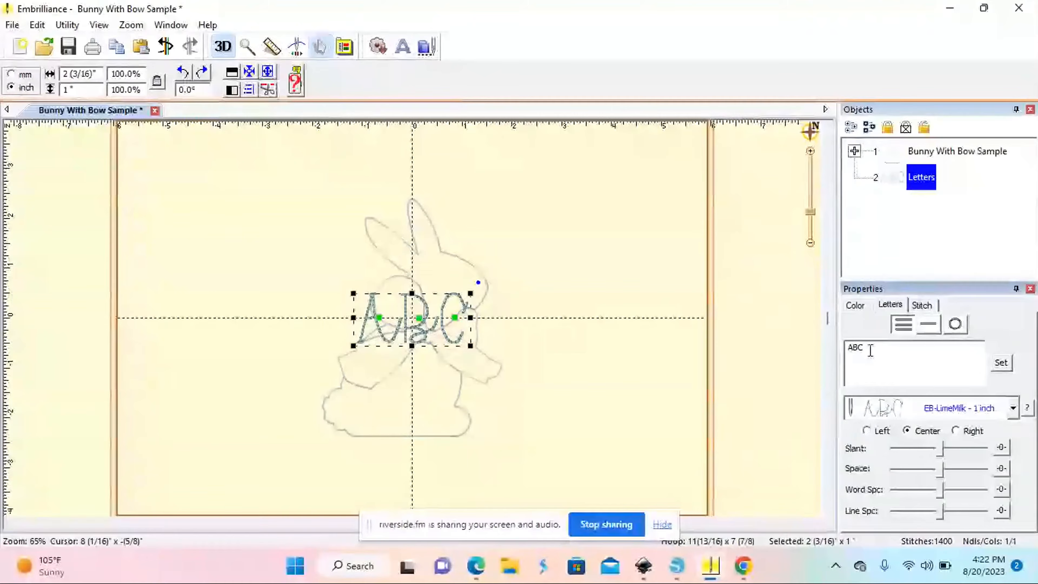
{"action": "key", "text": "BackSpace"}
{"action": "key", "text": "BackSpace"}
{"action": "key", "text": "BackSpace"}
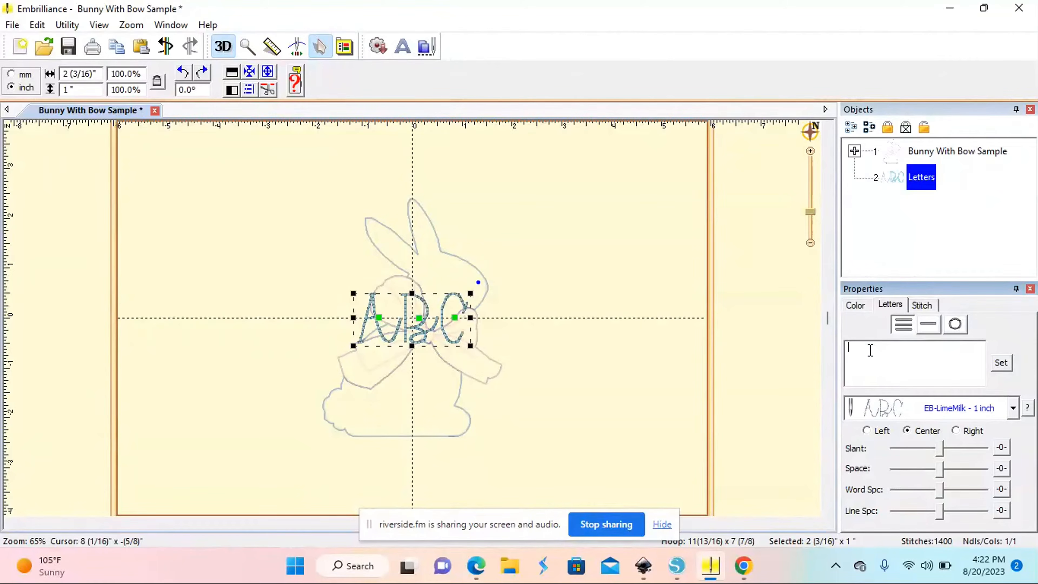
{"action": "type", "text": "Elizabeth"}
{"action": "left_click", "coordinate": [1013, 409]}
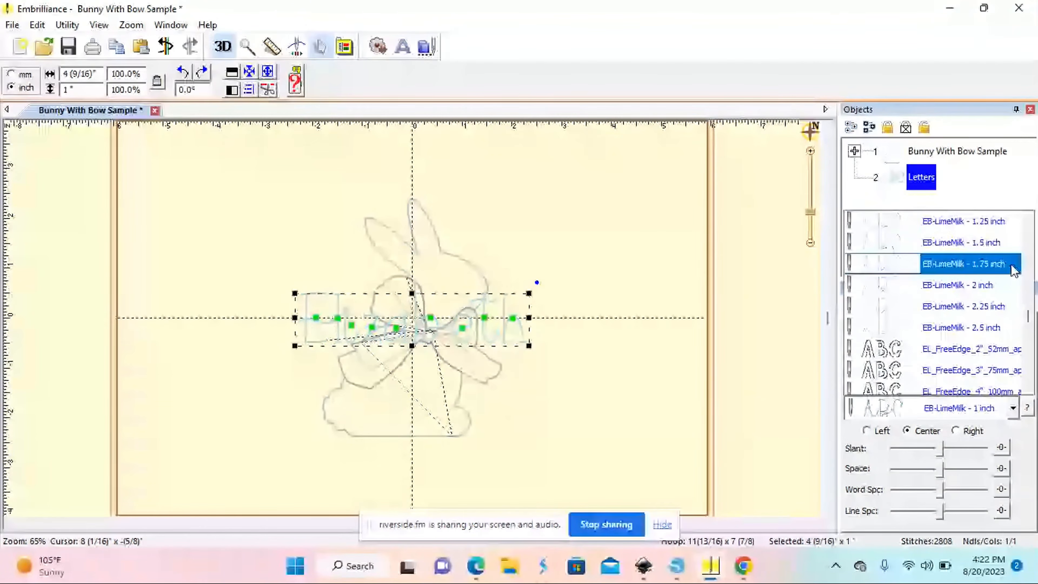
{"action": "left_click_drag", "start_coordinate": [1029, 315], "coordinate": [1028, 313]}
{"action": "left_click", "coordinate": [978, 309]}
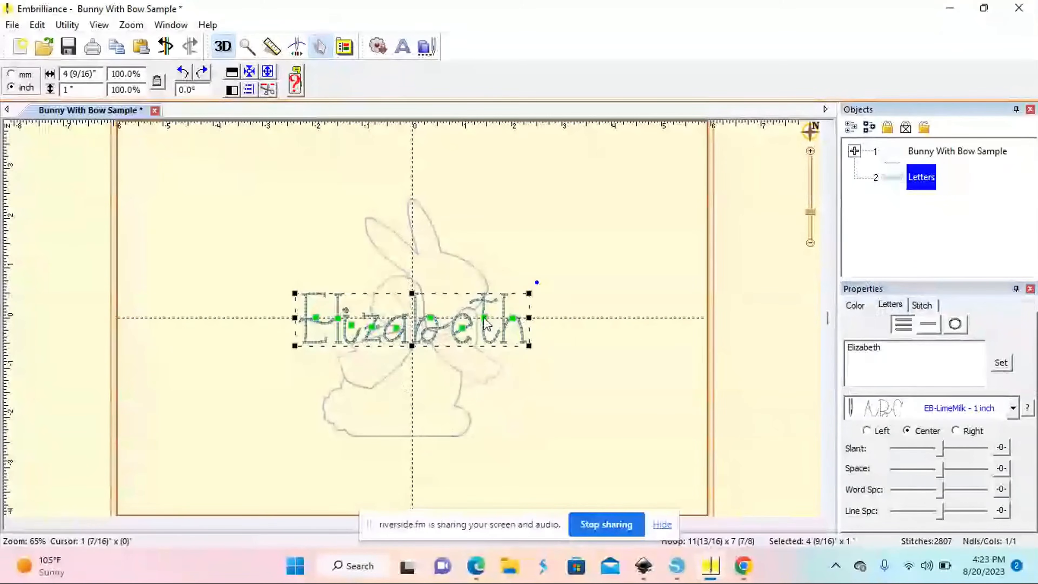
- Tighten the spacing of the name's last two letters and narrow the whole lettering to about 3 7/16 inches wide
{"action": "left_click_drag", "start_coordinate": [483, 318], "coordinate": [514, 324]}
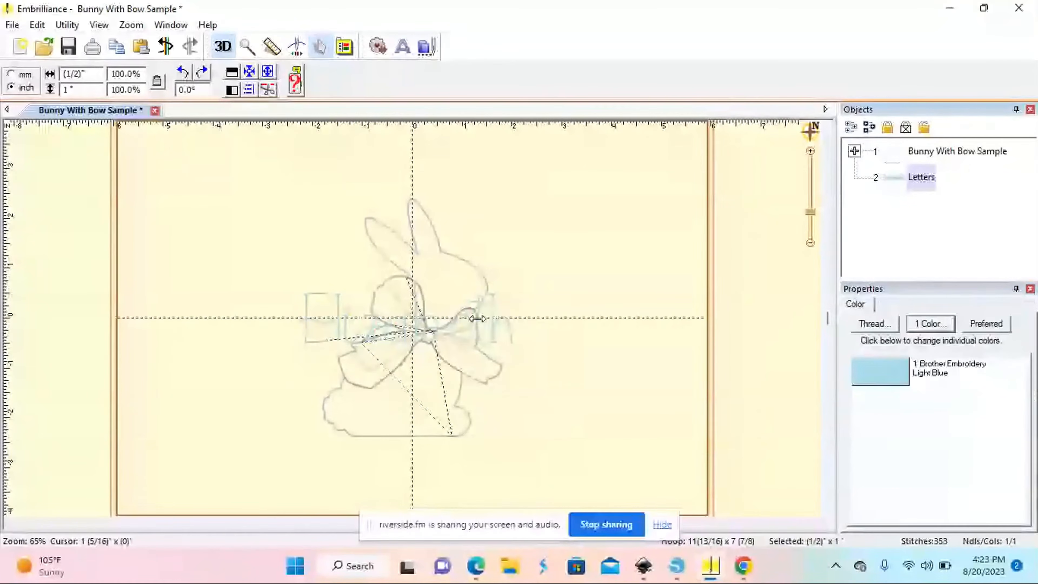
{"action": "left_click", "coordinate": [577, 346]}
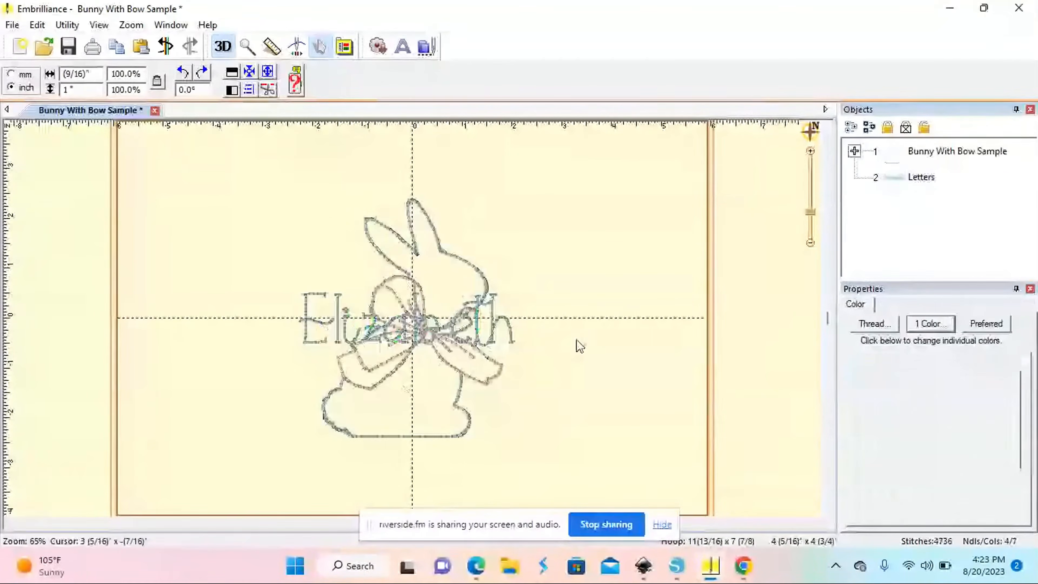
{"action": "left_click", "coordinate": [493, 344]}
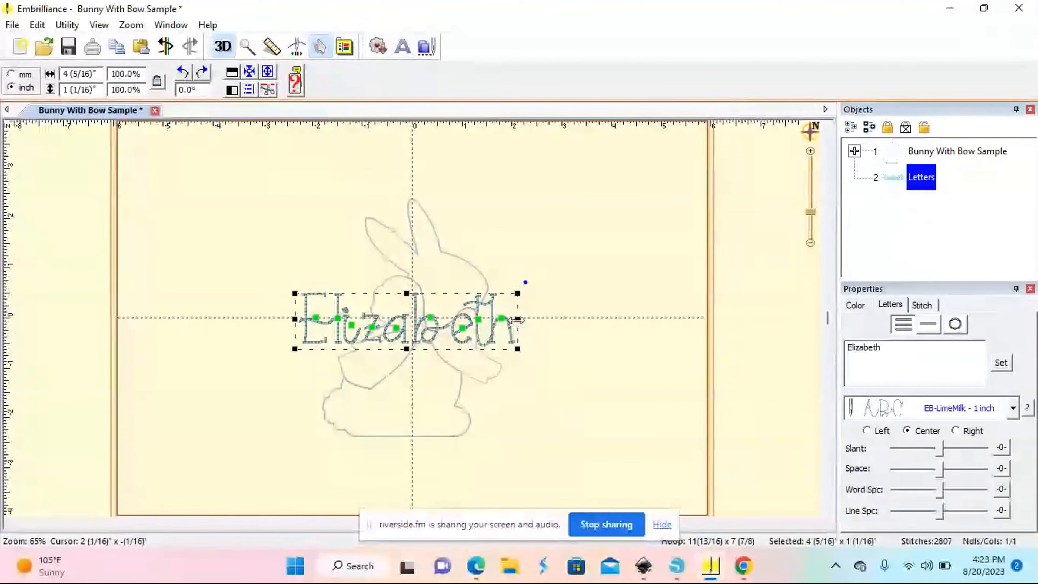
{"action": "left_click_drag", "start_coordinate": [517, 319], "coordinate": [505, 321]}
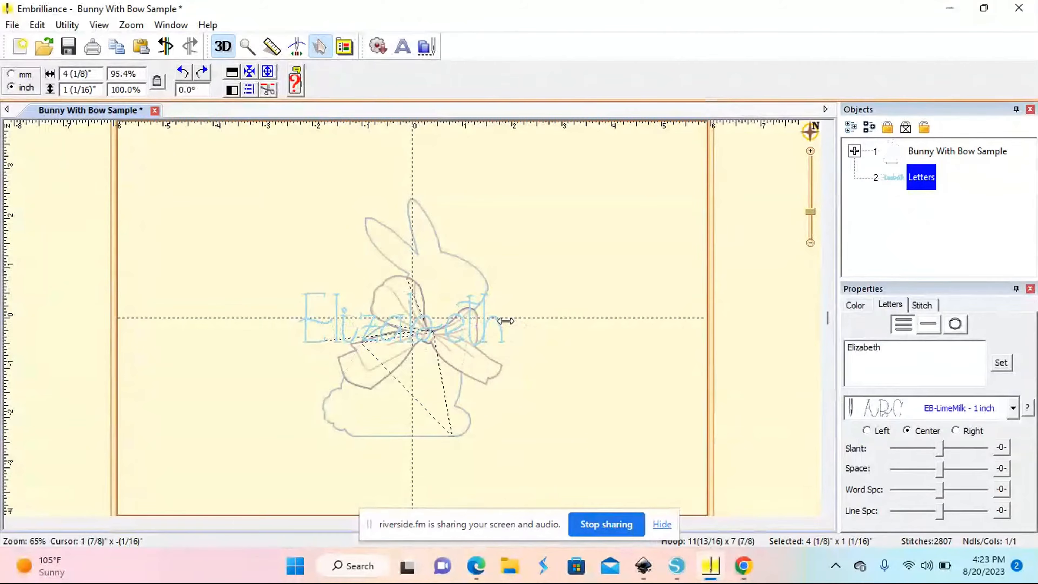
{"action": "left_click_drag", "start_coordinate": [505, 320], "coordinate": [480, 319]}
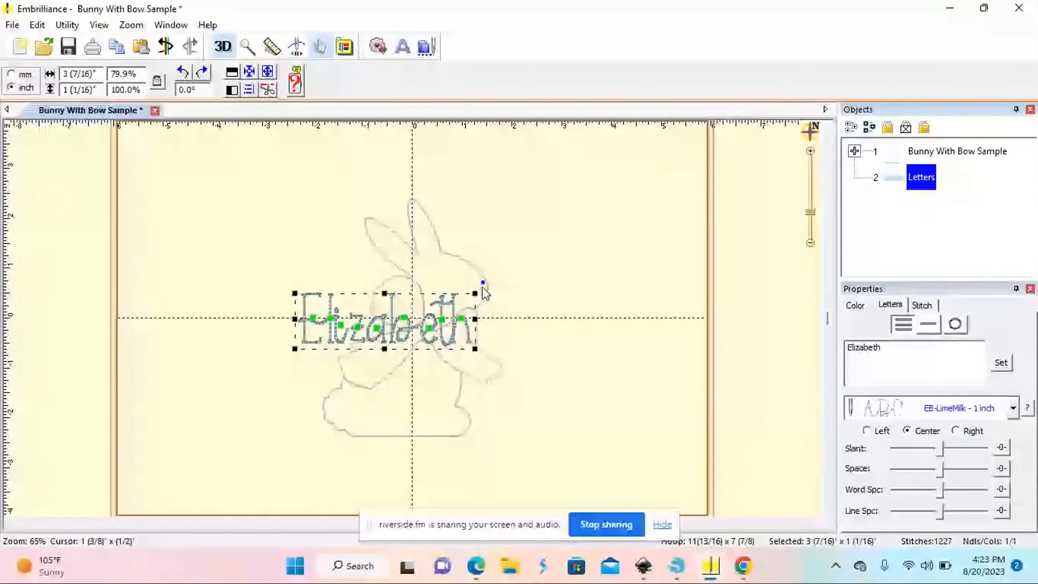
- Rotate the lettering to about 63.9 degrees and place it alongside the bunny's back
{"action": "left_click_drag", "start_coordinate": [483, 286], "coordinate": [392, 258]}
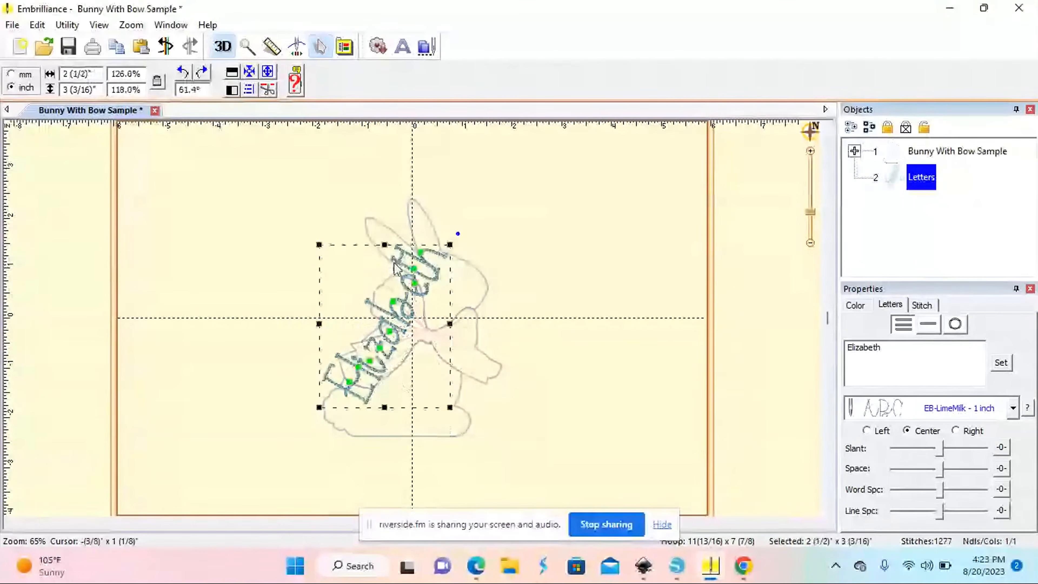
{"action": "left_click_drag", "start_coordinate": [406, 317], "coordinate": [343, 326]}
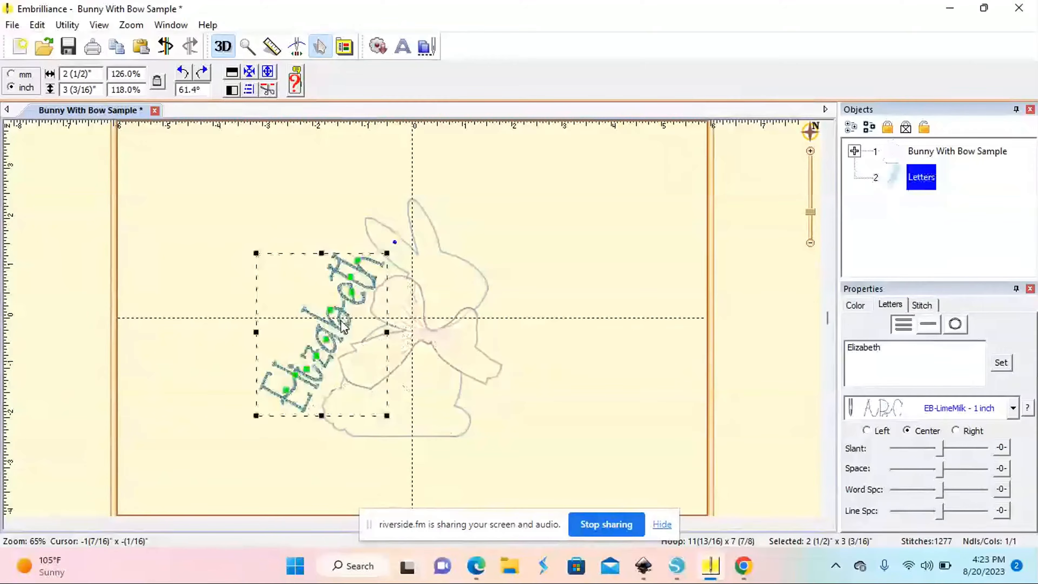
{"action": "left_click_drag", "start_coordinate": [395, 241], "coordinate": [394, 237]}
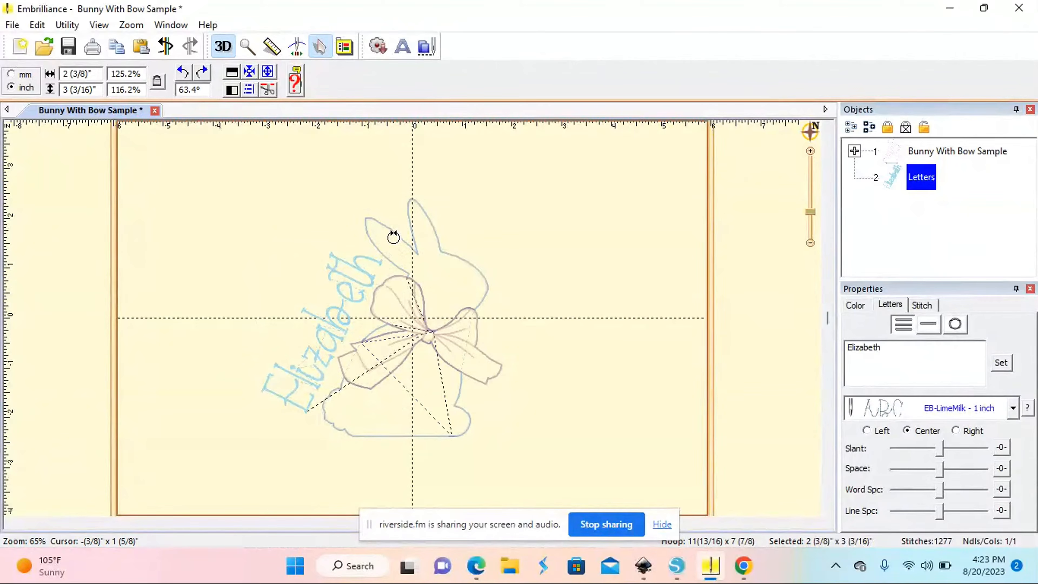
{"action": "left_click_drag", "start_coordinate": [393, 237], "coordinate": [393, 235]}
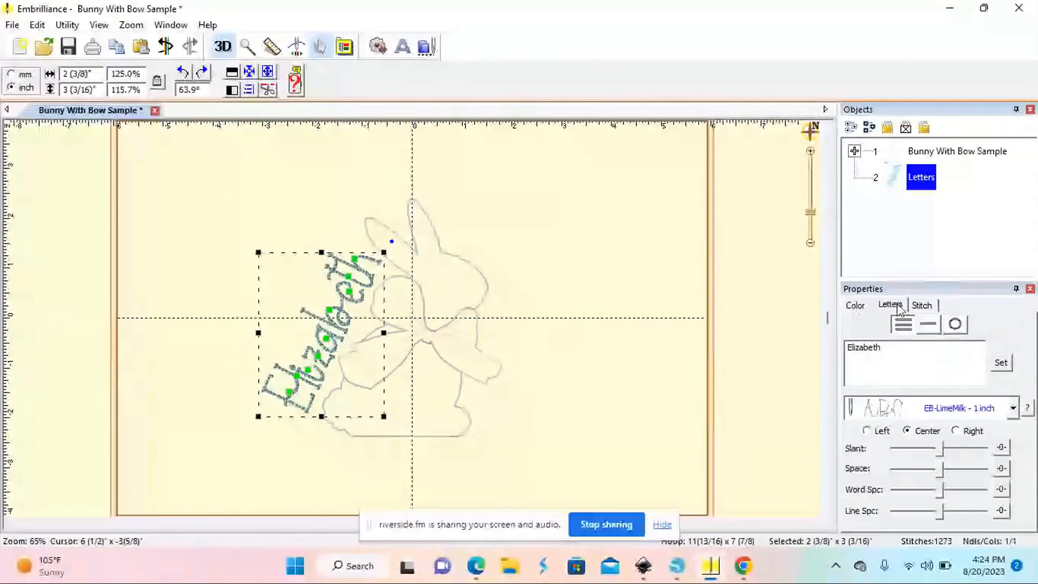
- Change the lettering's thread color to Brother Embroidery 086 Deep Rose
{"action": "left_click", "coordinate": [855, 304]}
{"action": "left_click", "coordinate": [879, 378]}
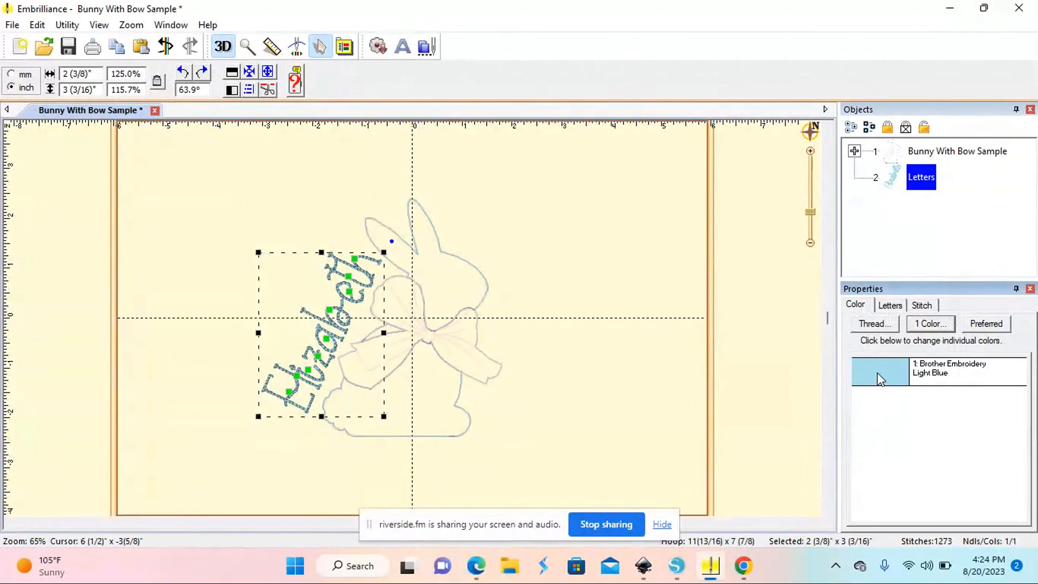
{"action": "double_click", "coordinate": [879, 378]}
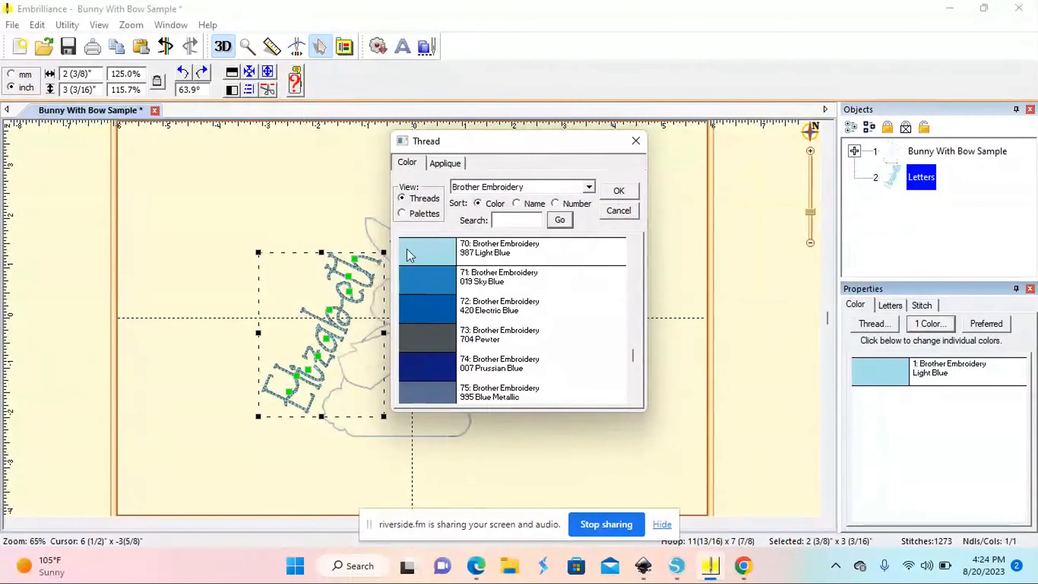
{"action": "left_click_drag", "start_coordinate": [633, 354], "coordinate": [614, 262]}
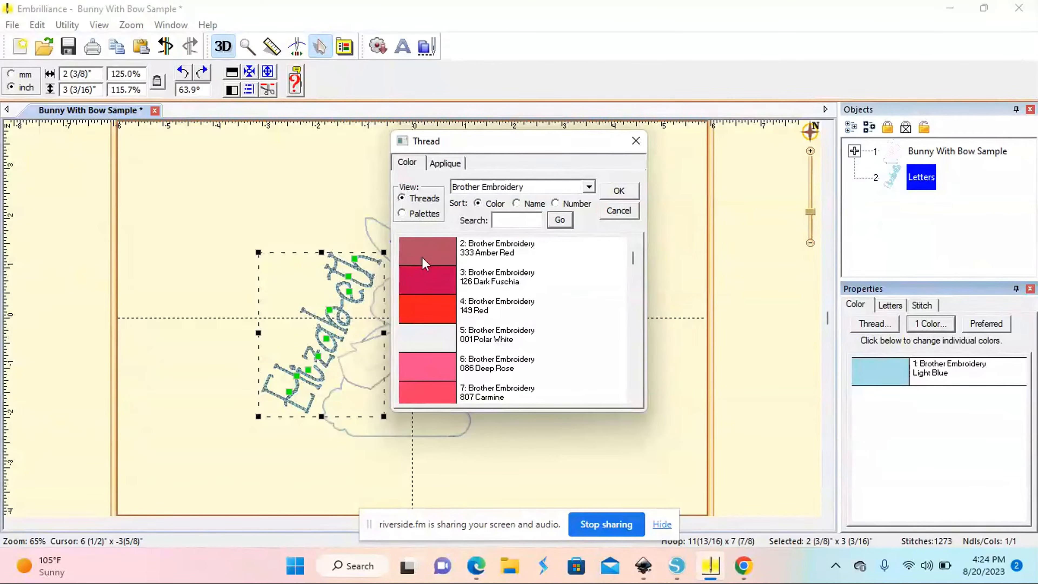
{"action": "left_click", "coordinate": [434, 367]}
{"action": "left_click", "coordinate": [618, 191]}
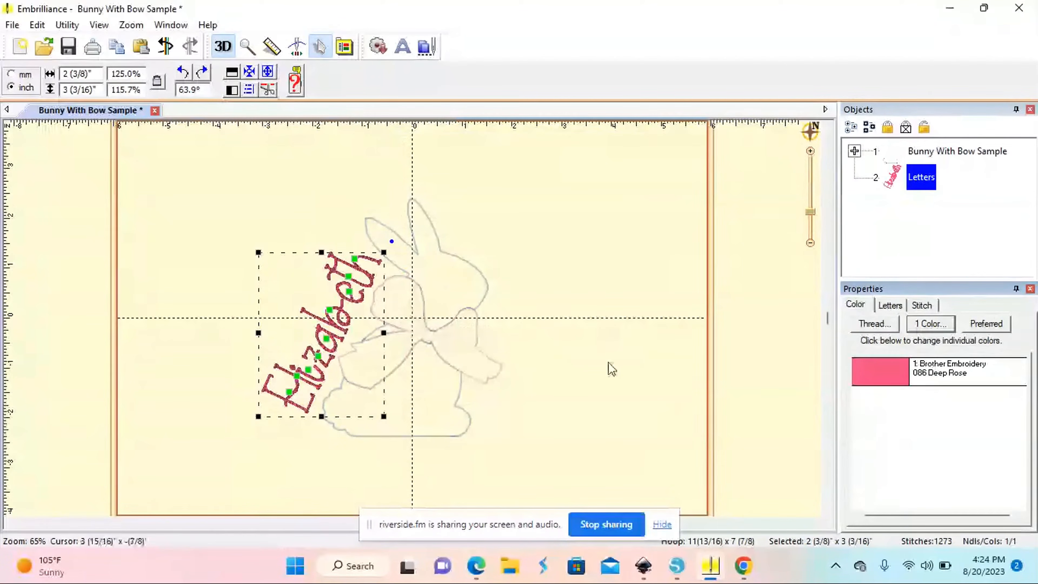
{"action": "left_click", "coordinate": [612, 368]}
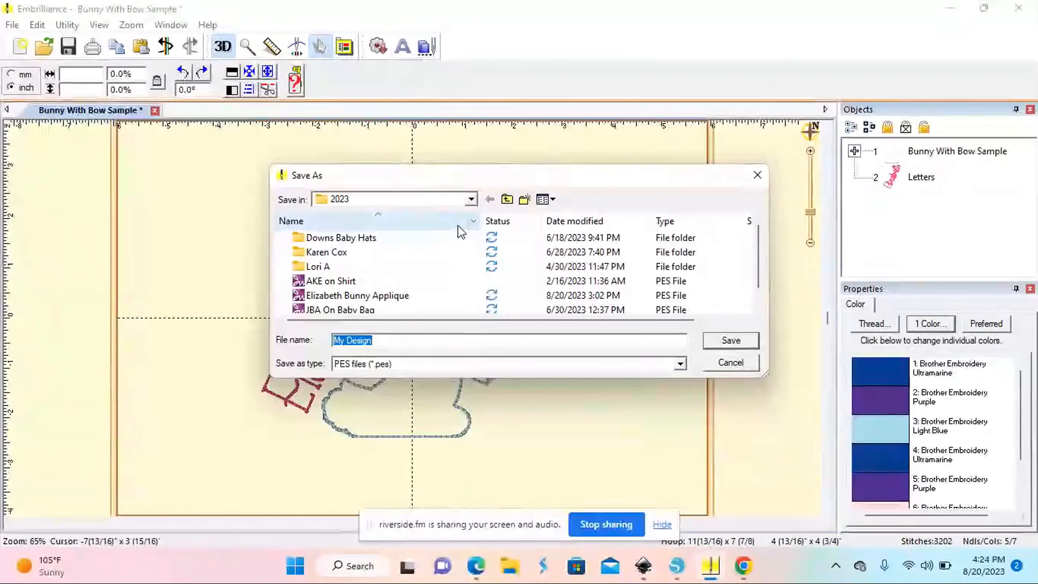
- Save the design as a PES file in the 2023 folder of Embroidery Orders, replacing the existing personalized Bunny Applique file
{"action": "left_click", "coordinate": [471, 199]}
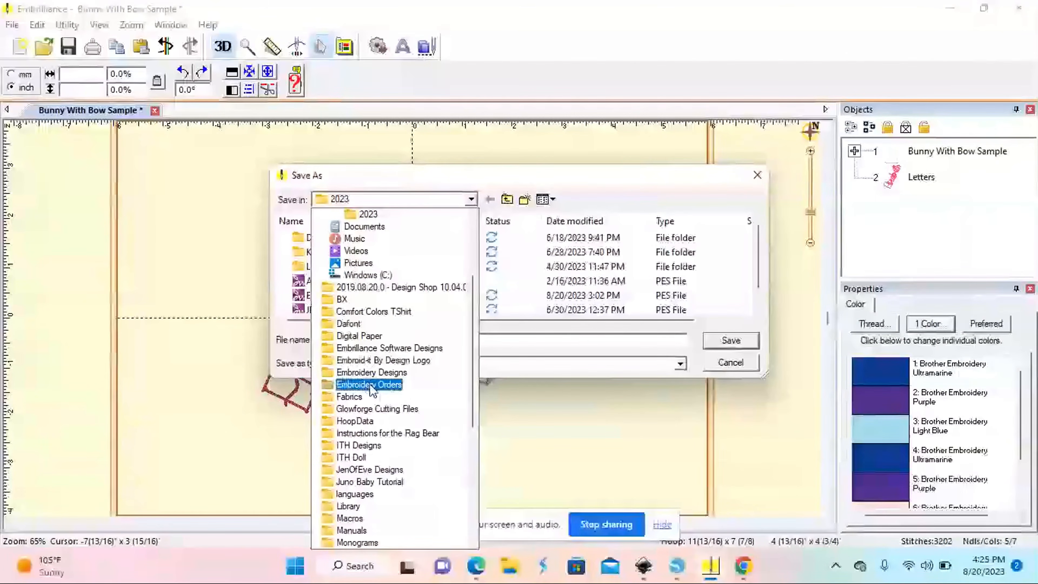
{"action": "left_click", "coordinate": [369, 385]}
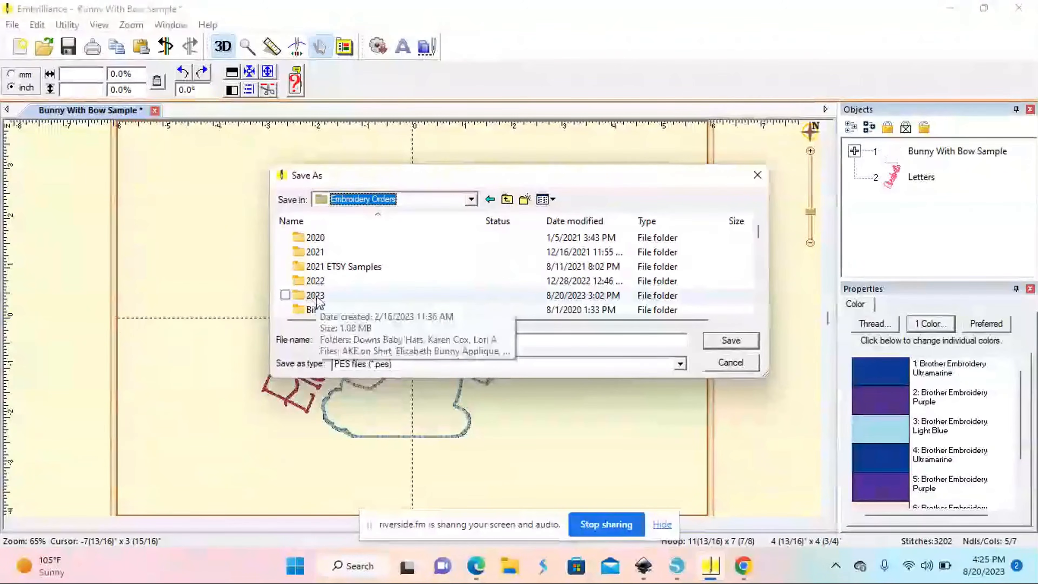
{"action": "double_click", "coordinate": [315, 295]}
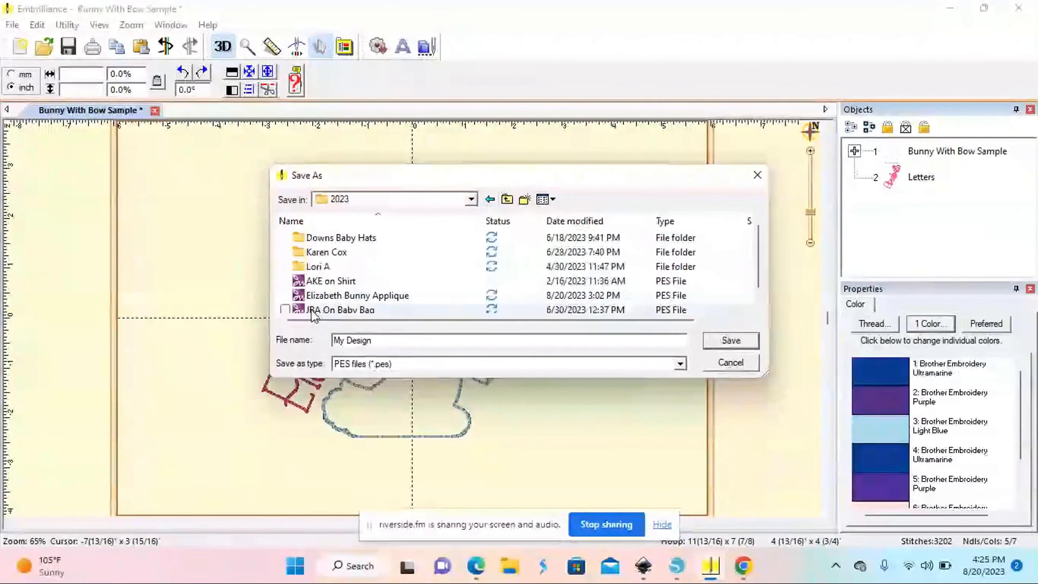
{"action": "left_click", "coordinate": [389, 296]}
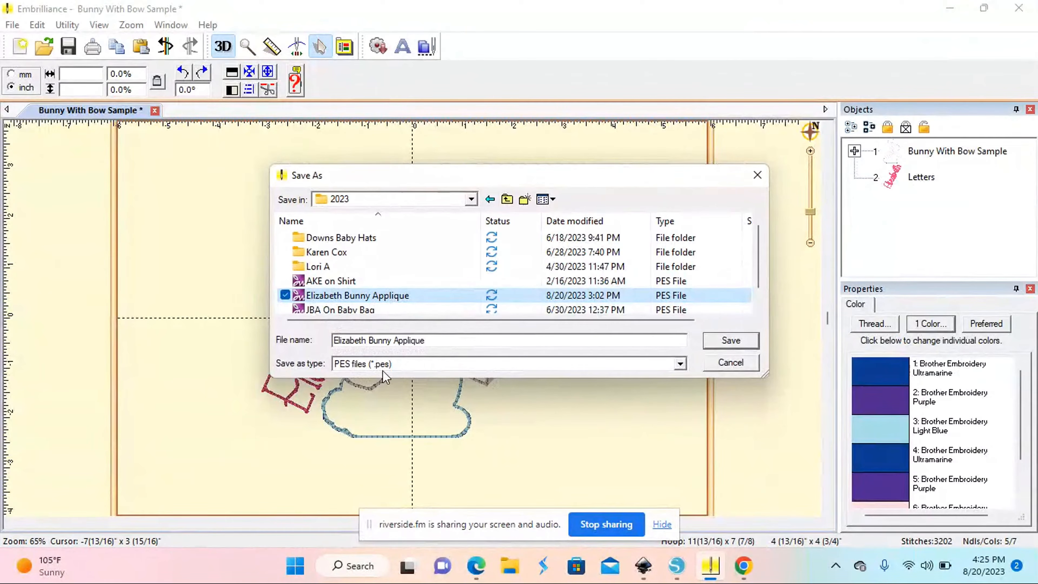
{"action": "left_click", "coordinate": [751, 344]}
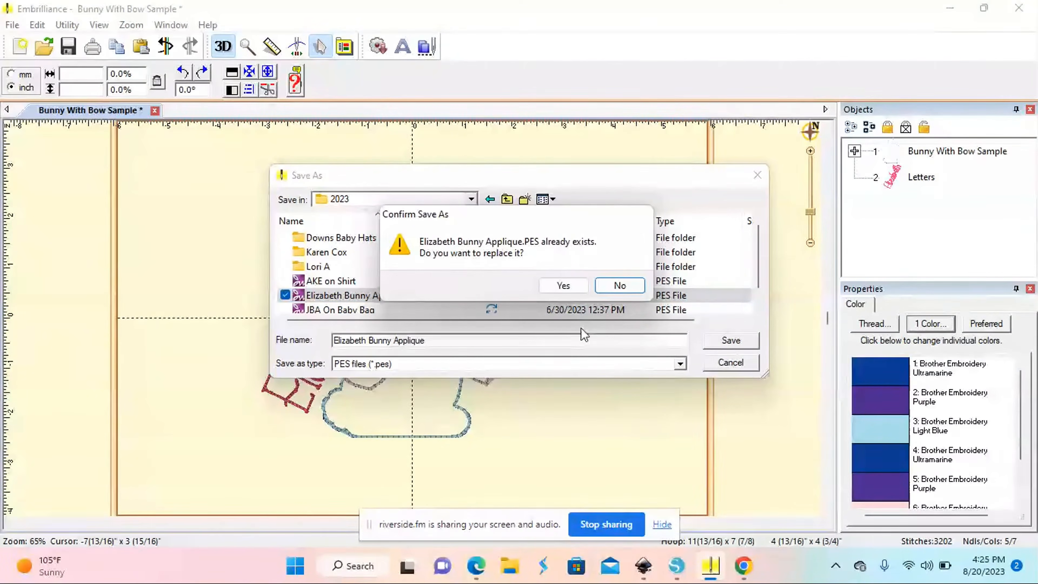
{"action": "left_click", "coordinate": [572, 289]}
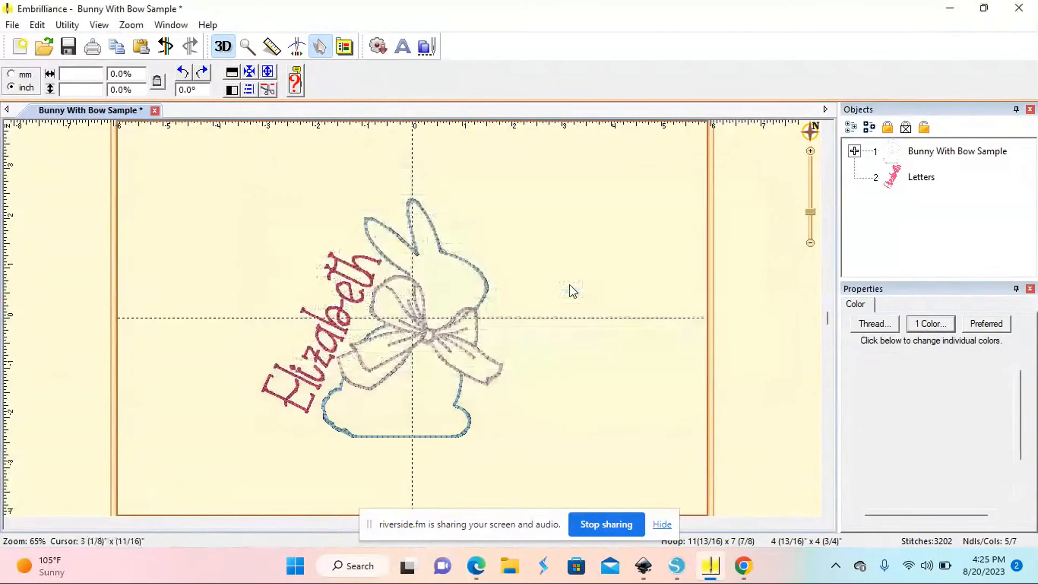
- Open the Hello First Grade design from the YouTube Samples folder
{"action": "left_click", "coordinate": [13, 25]}
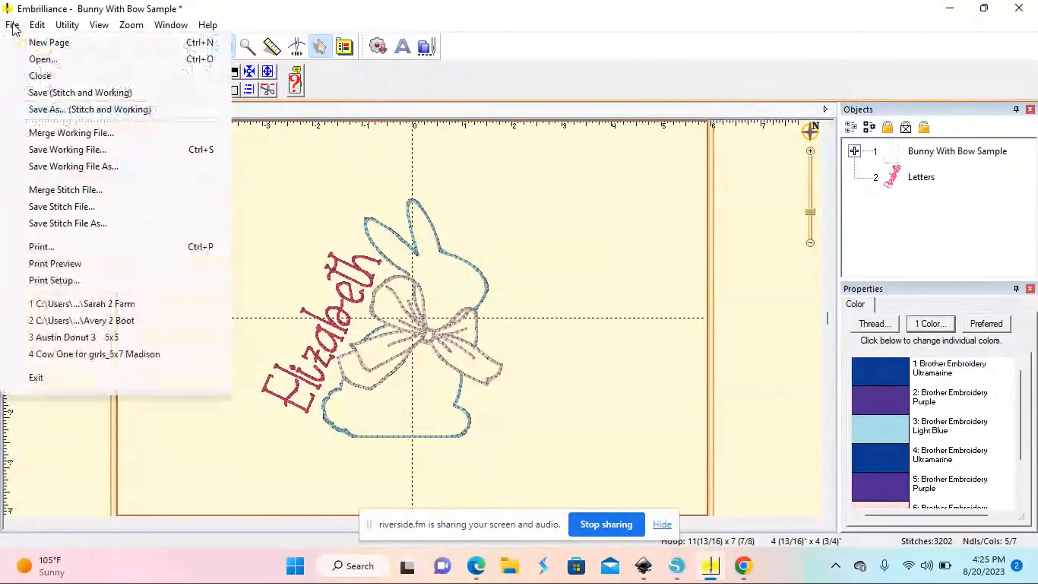
{"action": "left_click", "coordinate": [54, 67]}
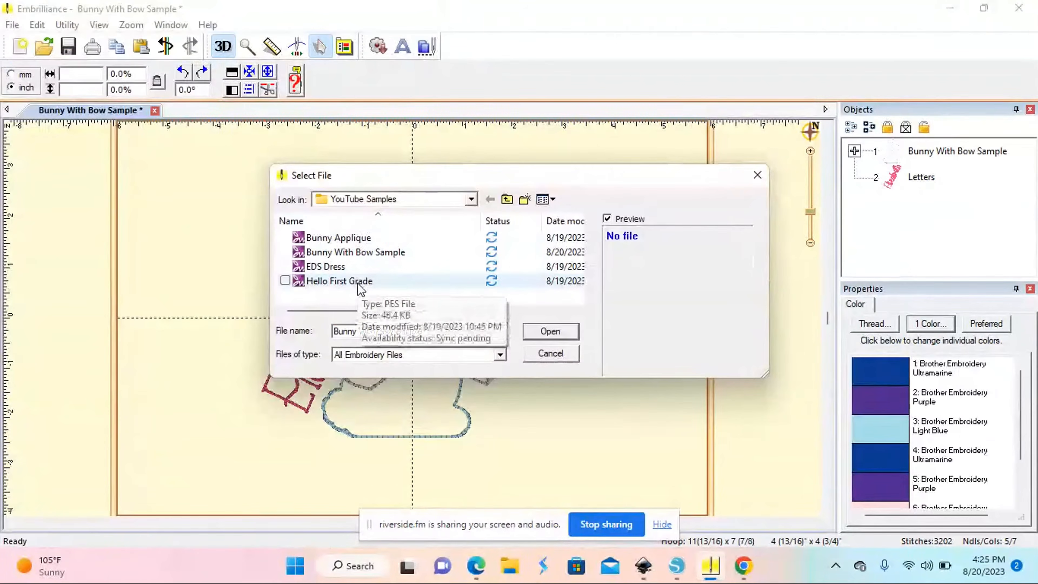
{"action": "left_click", "coordinate": [355, 282]}
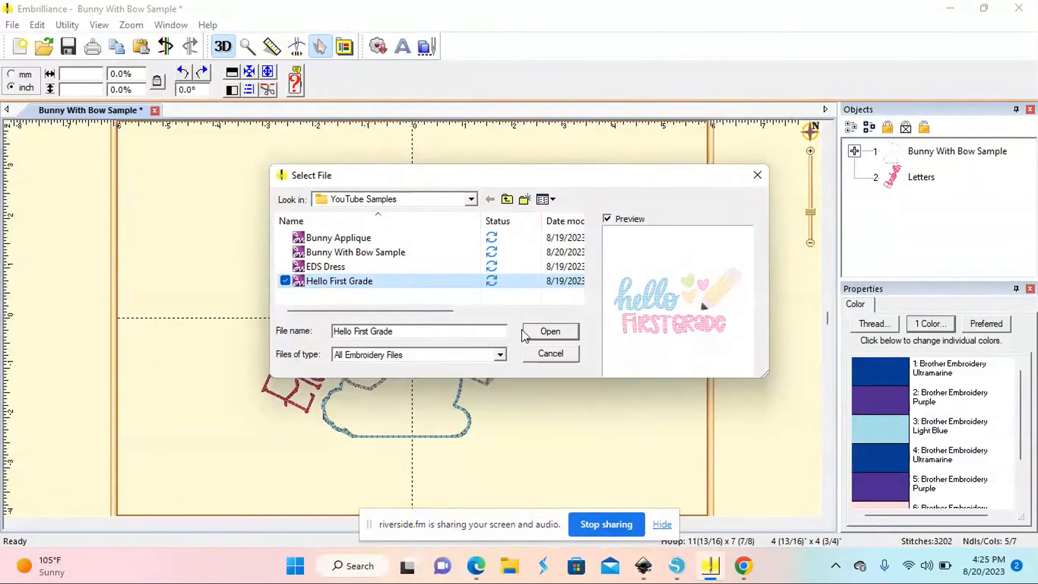
{"action": "left_click", "coordinate": [548, 332]}
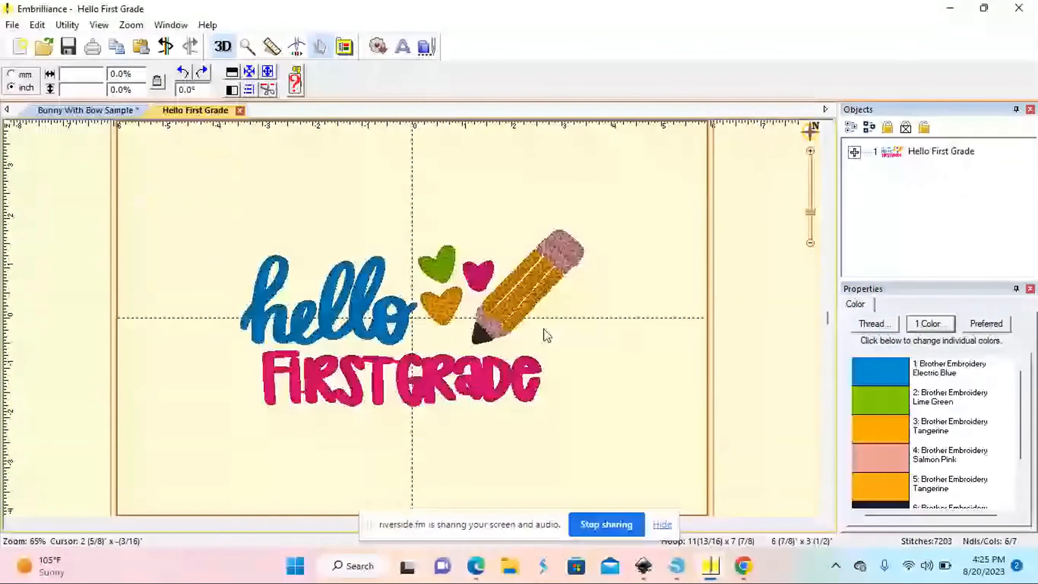
- Select the entire Hello First Grade design to check its dimensions, then clear the selection
{"action": "left_click_drag", "start_coordinate": [207, 188], "coordinate": [632, 460]}
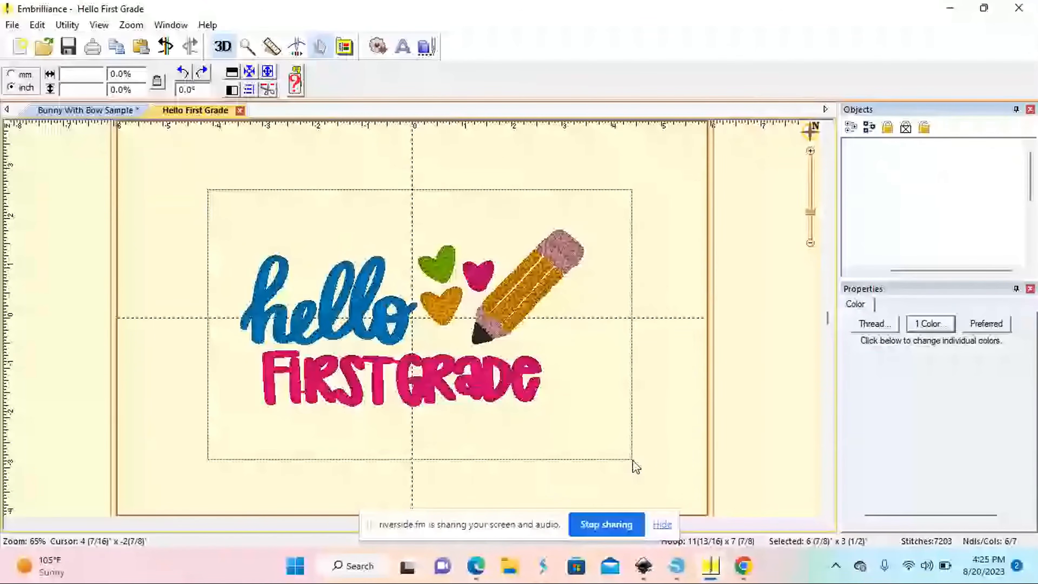
{"action": "left_click_drag", "start_coordinate": [636, 466], "coordinate": [632, 461]}
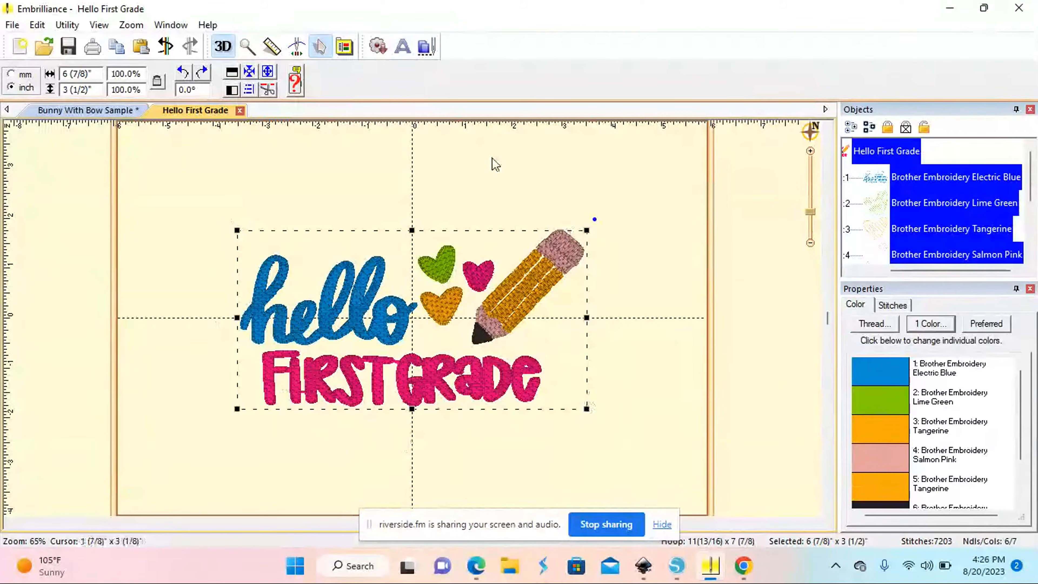
{"action": "left_click", "coordinate": [321, 182]}
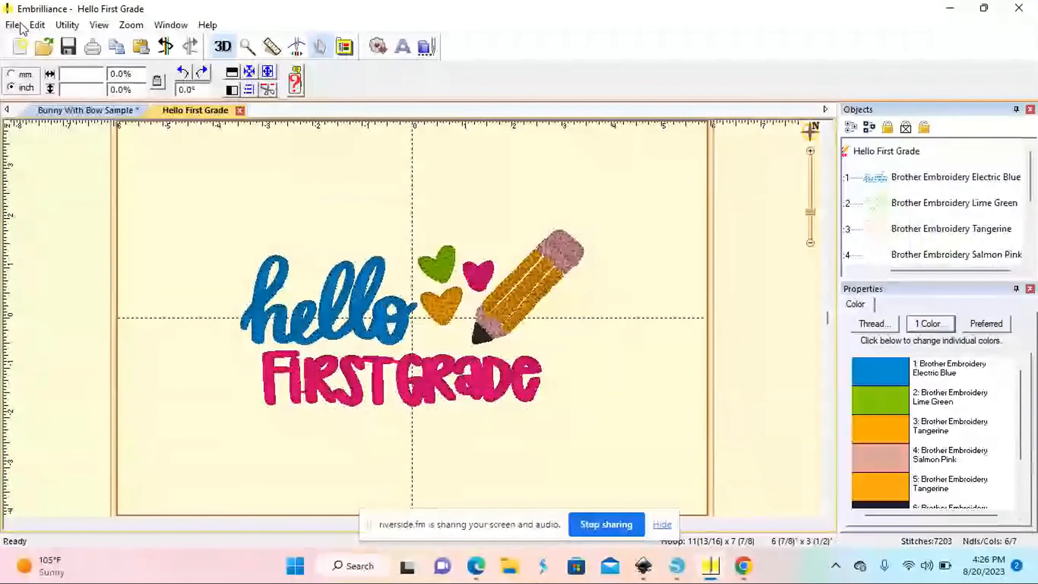
- Save the design as a PES stitch file named Hello First Grade in the 2023 folder
{"action": "left_click", "coordinate": [12, 25]}
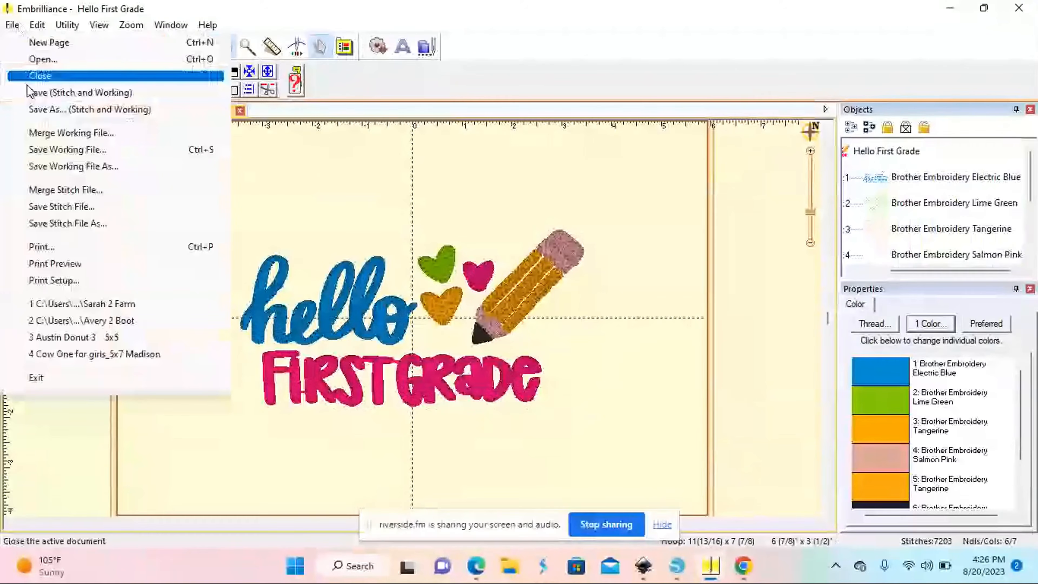
{"action": "left_click", "coordinate": [76, 224]}
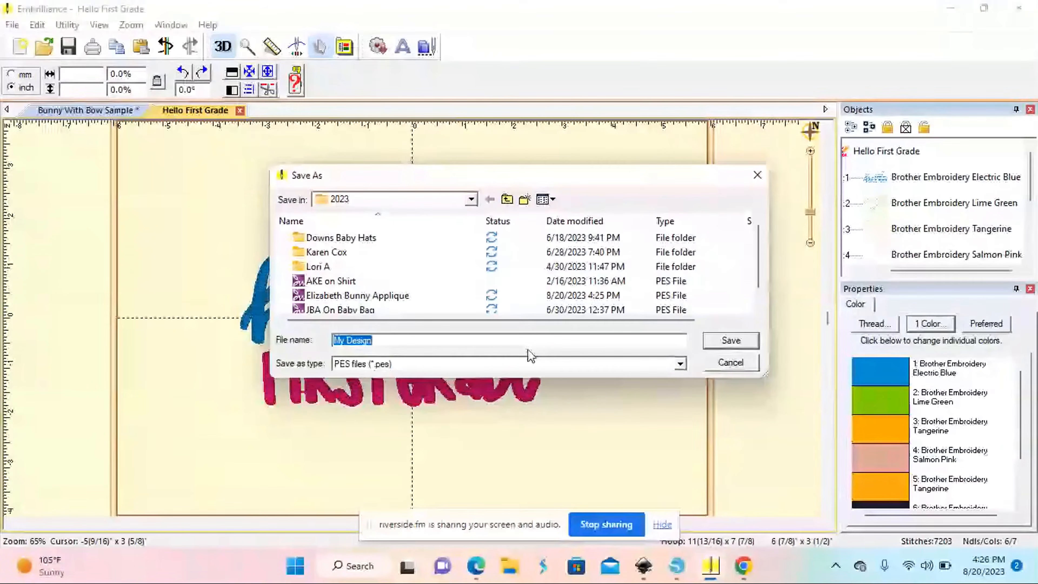
{"action": "left_click", "coordinate": [385, 339]}
{"action": "key", "text": "BackSpace"}
{"action": "key", "text": "BackSpace"}
{"action": "key", "text": "BackSpace"}
{"action": "key", "text": "BackSpace"}
{"action": "key", "text": "BackSpace"}
{"action": "key", "text": "BackSpace"}
{"action": "key", "text": "BackSpace"}
{"action": "key", "text": "BackSpace"}
{"action": "key", "text": "BackSpace"}
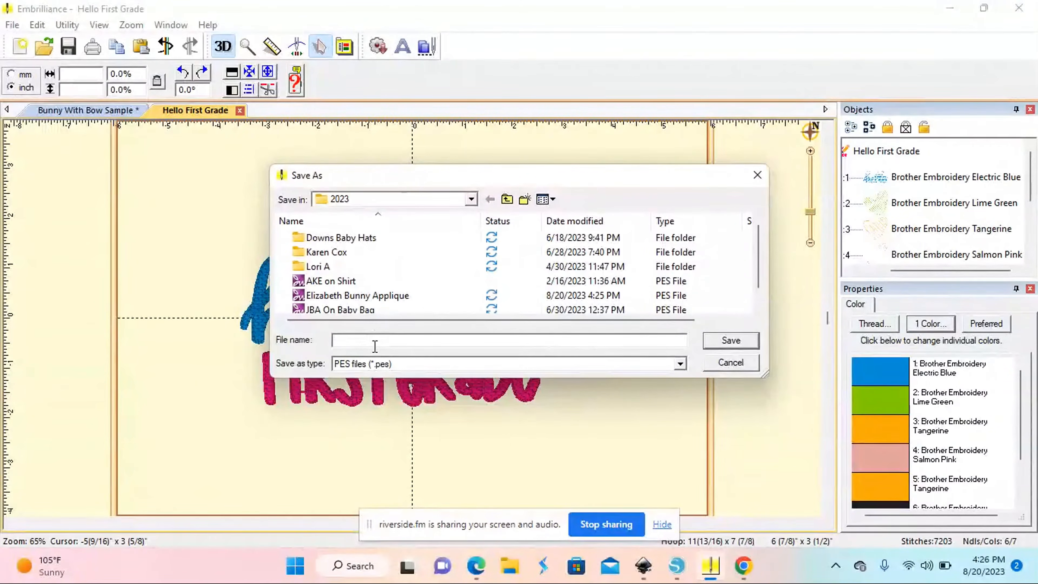
{"action": "type", "text": "Hello F"}
{"action": "type", "text": "irst Grade"}
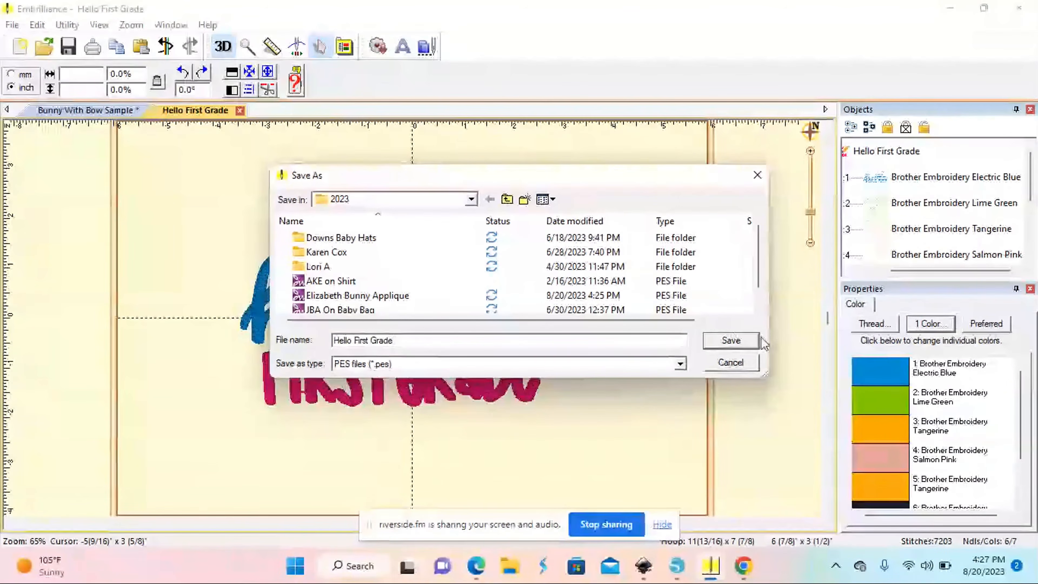
{"action": "left_click", "coordinate": [748, 346]}
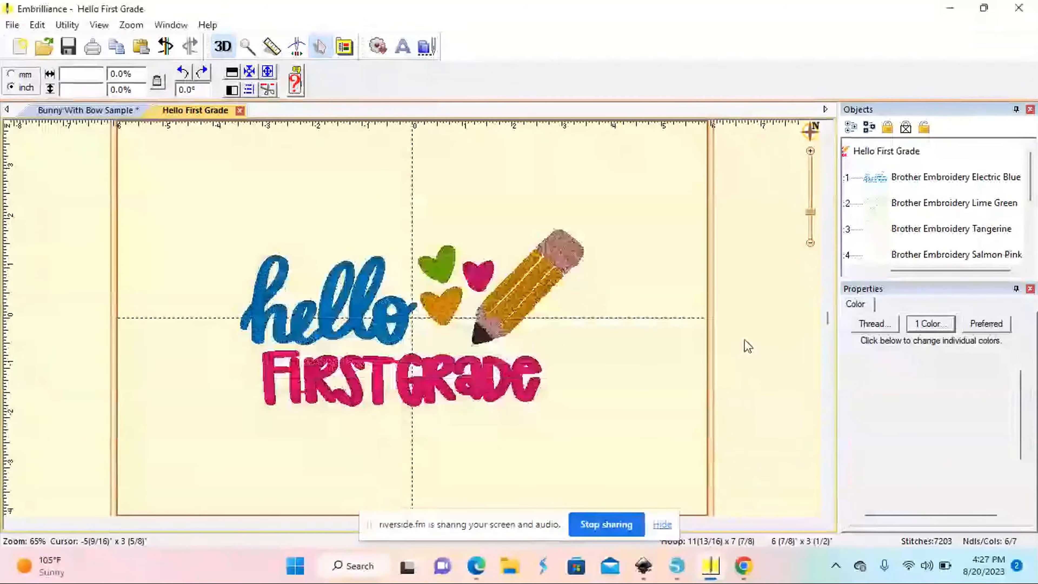
- Create a new page and add a lettering object with the initials E and S, separated by a gap
{"action": "left_click", "coordinate": [11, 25]}
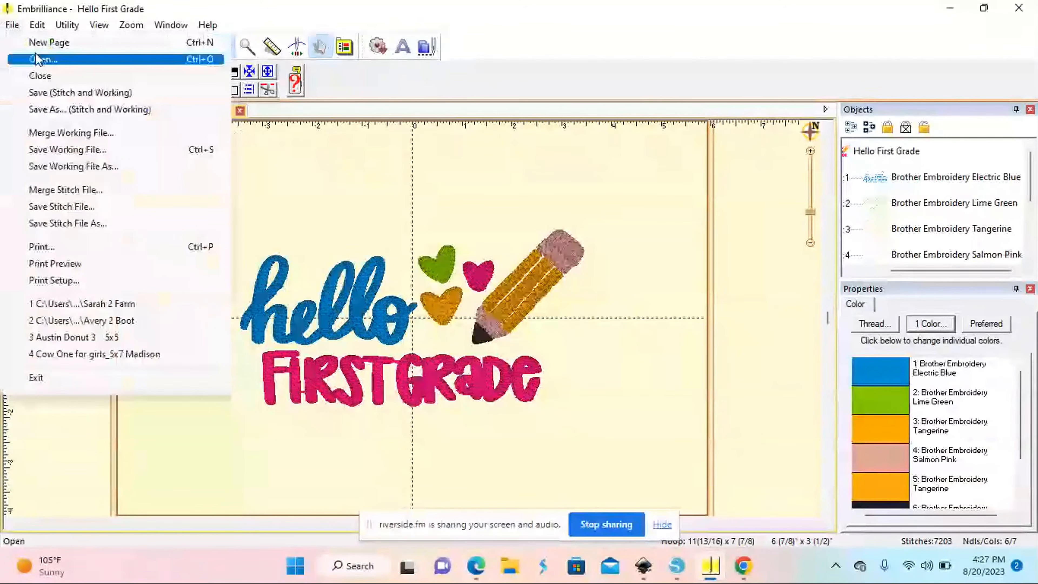
{"action": "left_click", "coordinate": [37, 43]}
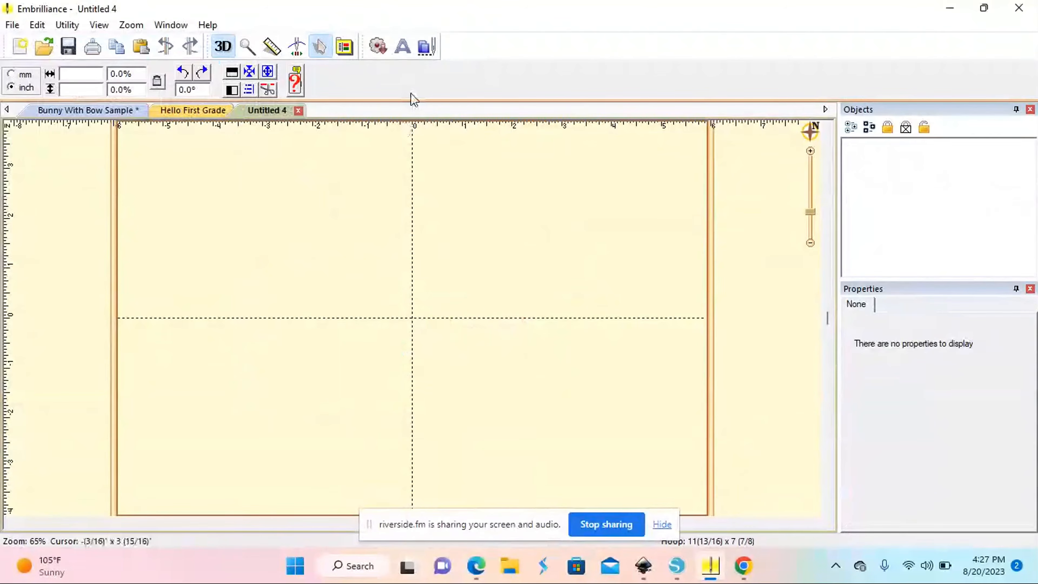
{"action": "left_click", "coordinate": [402, 46]}
{"action": "left_click", "coordinate": [874, 352]}
{"action": "key", "text": "BackSpace"}
{"action": "key", "text": "BackSpace"}
{"action": "key", "text": "BackSpace"}
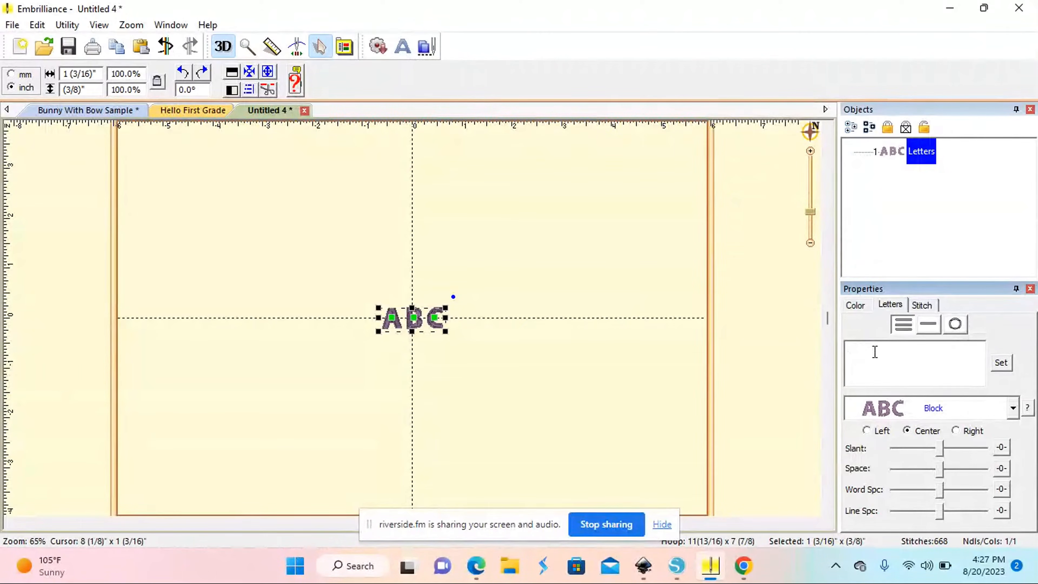
{"action": "type", "text": "ED"}
{"action": "key", "text": "BackSpace"}
{"action": "type", "text": "S"}
- Change the E S lettering's font to the Twilight 1point5inch Vine Monogram
{"action": "left_click", "coordinate": [1013, 408]}
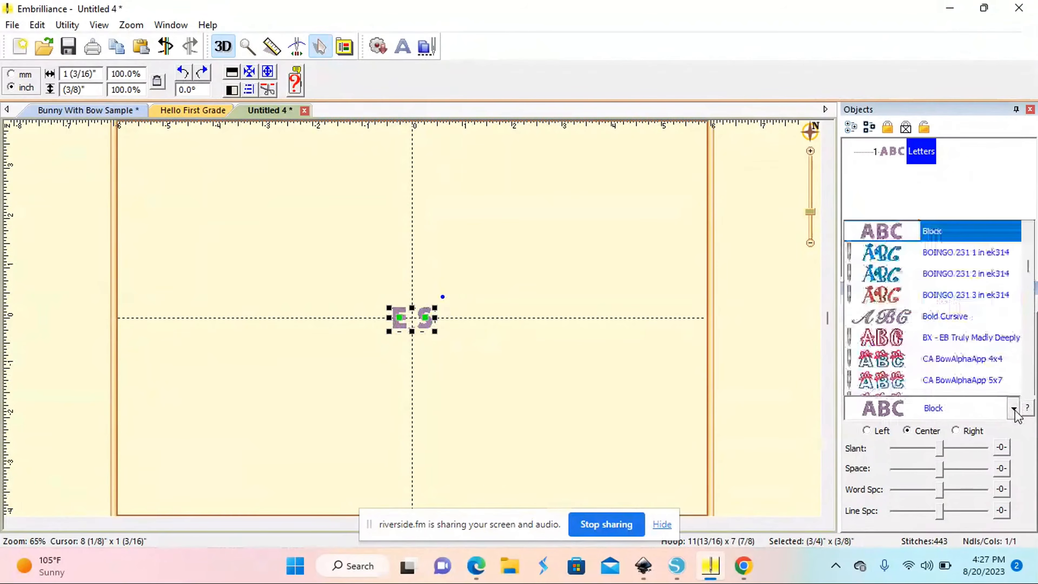
{"action": "left_click_drag", "start_coordinate": [1031, 260], "coordinate": [1035, 321]}
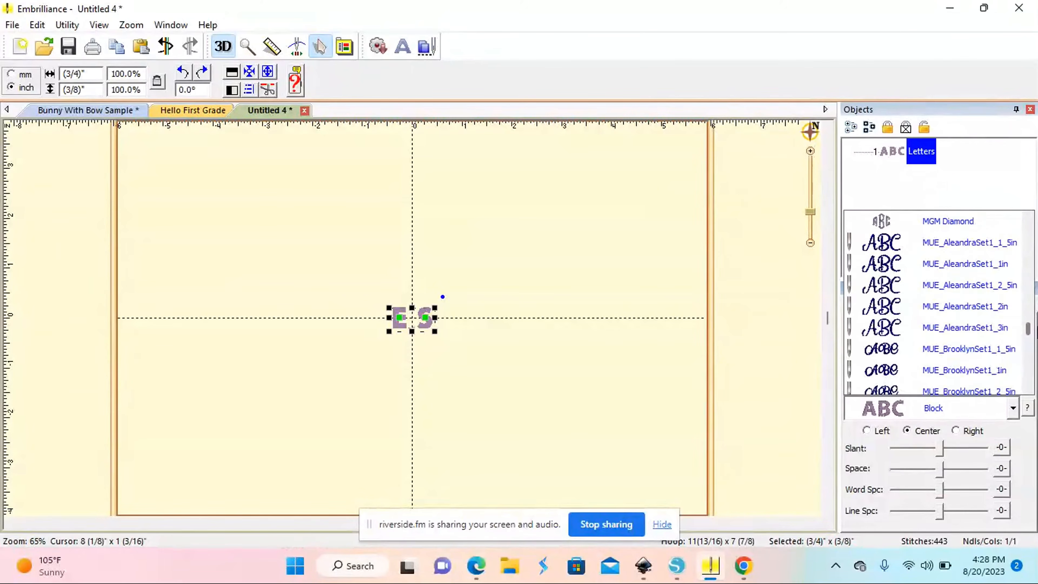
{"action": "left_click_drag", "start_coordinate": [1035, 322], "coordinate": [1034, 354]}
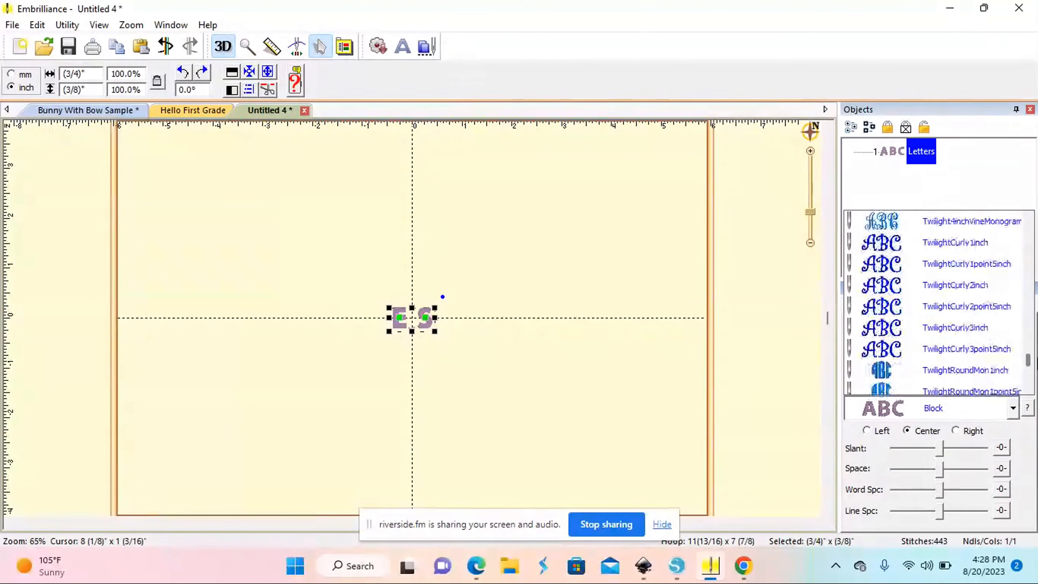
{"action": "scroll", "coordinate": [1030, 222], "scroll_direction": "down", "scroll_amount": 1}
{"action": "left_click", "coordinate": [1029, 220]}
{"action": "left_click", "coordinate": [1029, 220]}
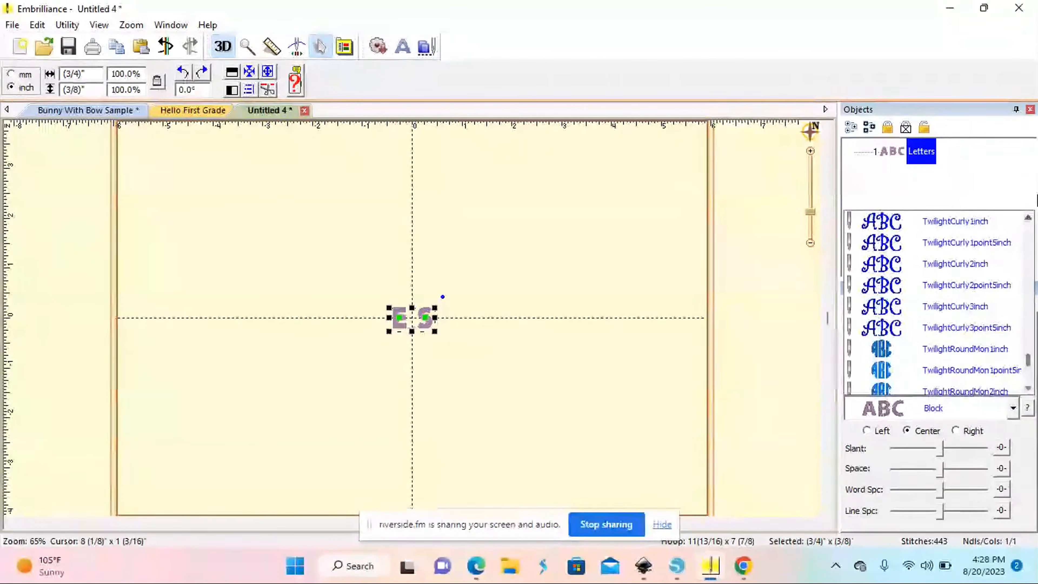
{"action": "left_click", "coordinate": [1029, 219]}
{"action": "left_click", "coordinate": [1029, 219]}
{"action": "left_click", "coordinate": [1028, 215]}
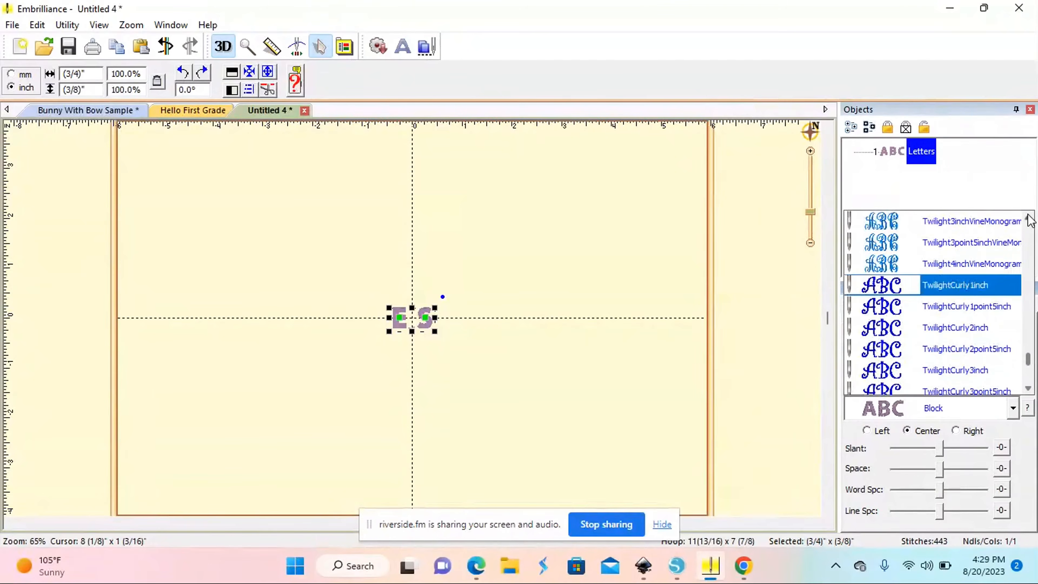
{"action": "left_click", "coordinate": [1028, 215]}
{"action": "left_click", "coordinate": [1028, 215]}
{"action": "left_click", "coordinate": [1028, 216]}
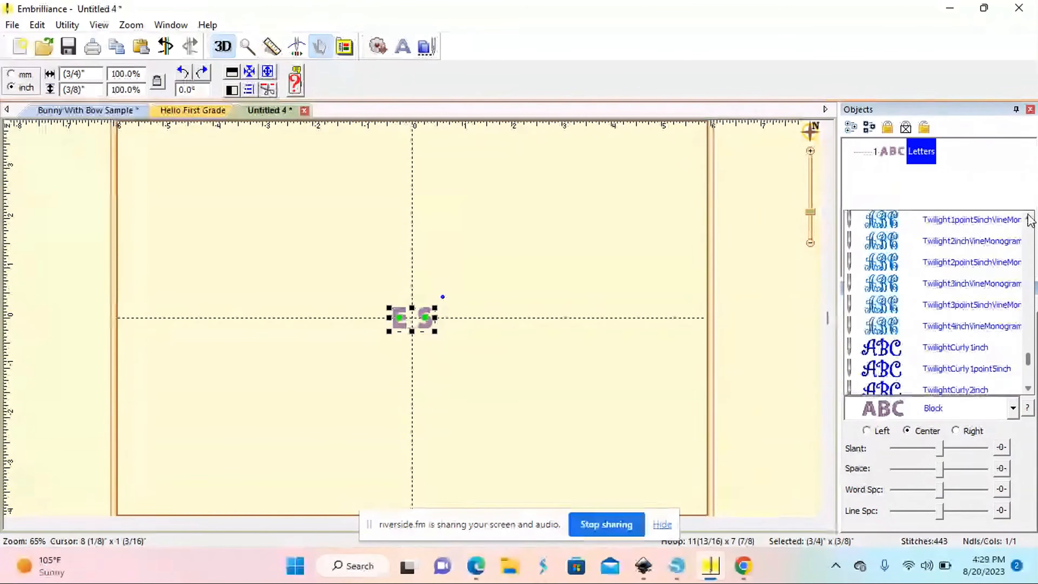
{"action": "left_click", "coordinate": [1027, 216]}
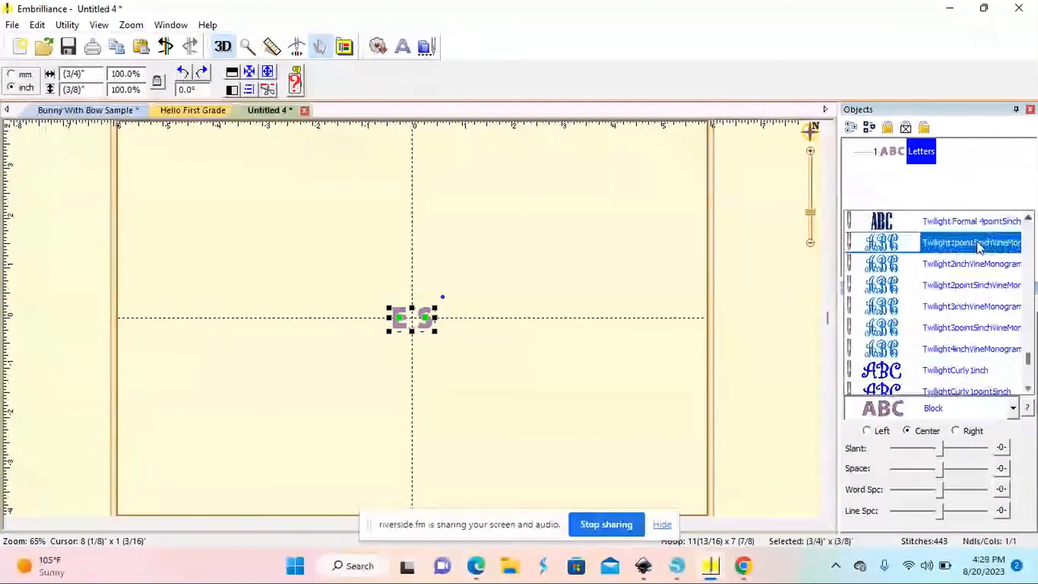
{"action": "left_click", "coordinate": [989, 245]}
- Move the S farther right to leave room for a middle initial, and center the whole E S lettering on the page
{"action": "left_click", "coordinate": [444, 328]}
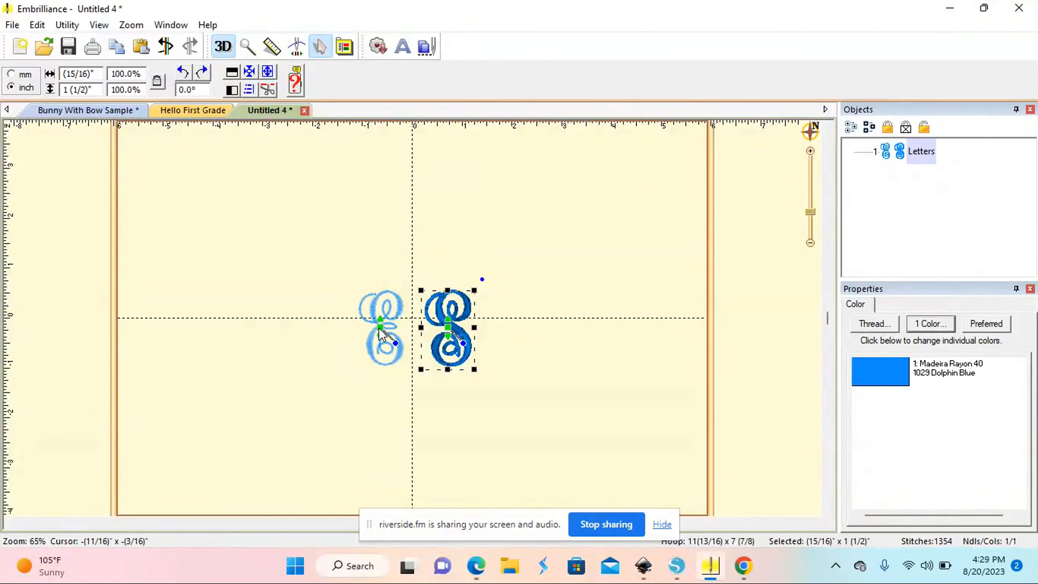
{"action": "left_click_drag", "start_coordinate": [445, 331], "coordinate": [482, 327]}
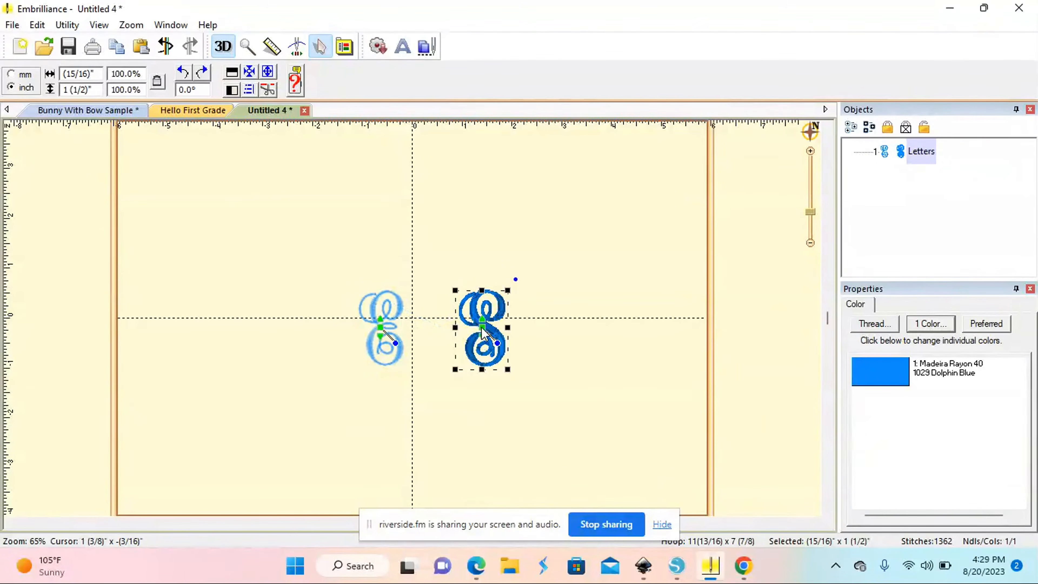
{"action": "left_click_drag", "start_coordinate": [302, 251], "coordinate": [640, 475]}
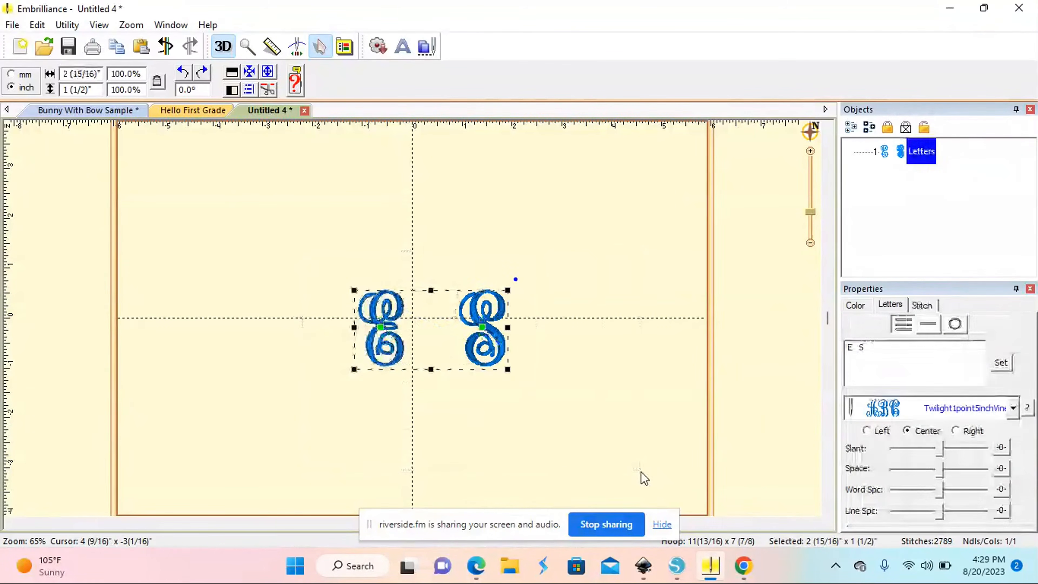
{"action": "left_click_drag", "start_coordinate": [478, 359], "coordinate": [469, 360]}
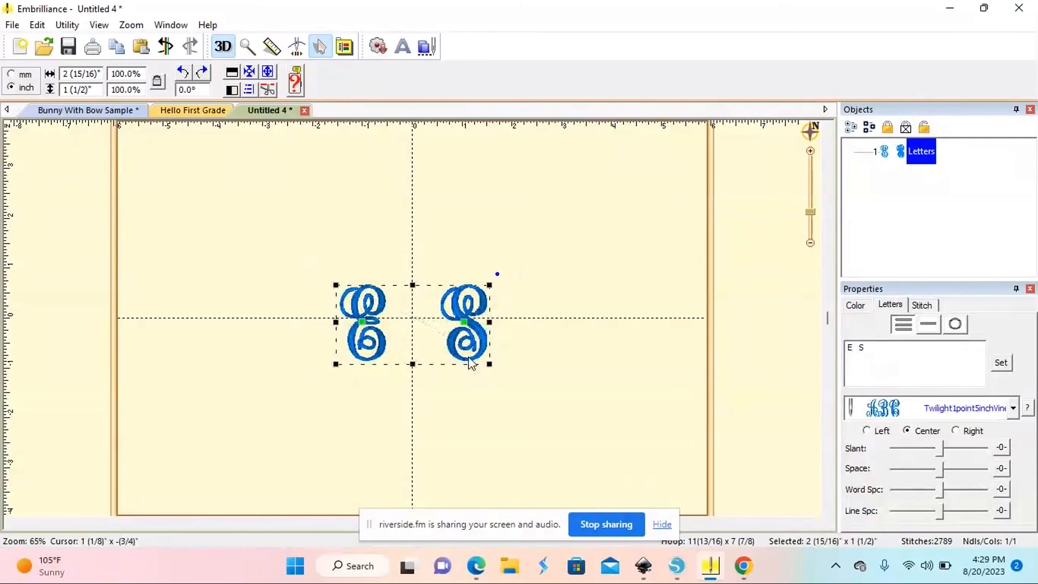
{"action": "left_click", "coordinate": [788, 343]}
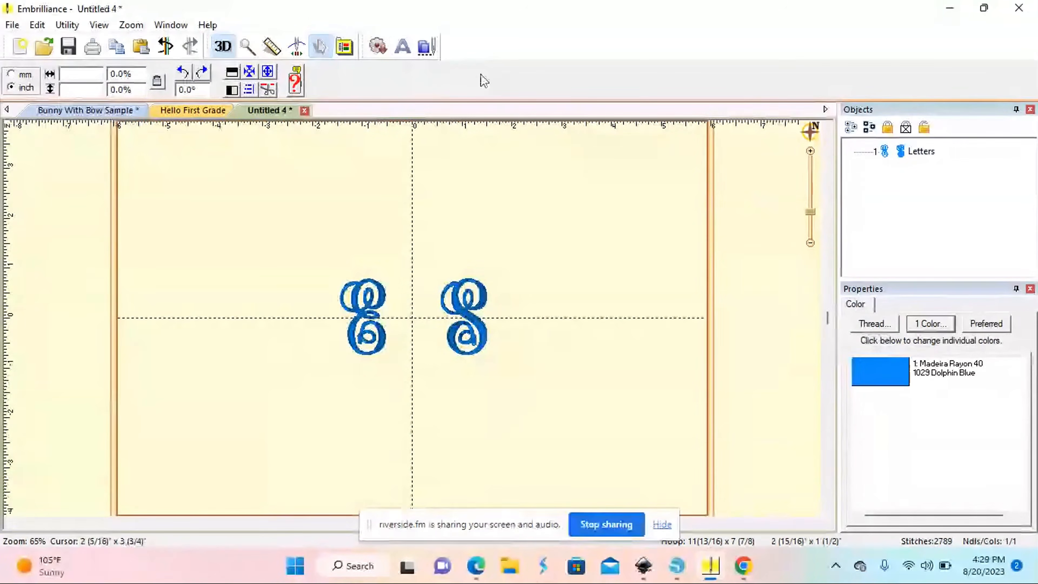
- Add a second lettering object with the initial D in the Twilight 2inch Vine Monogram font
{"action": "left_click", "coordinate": [403, 47]}
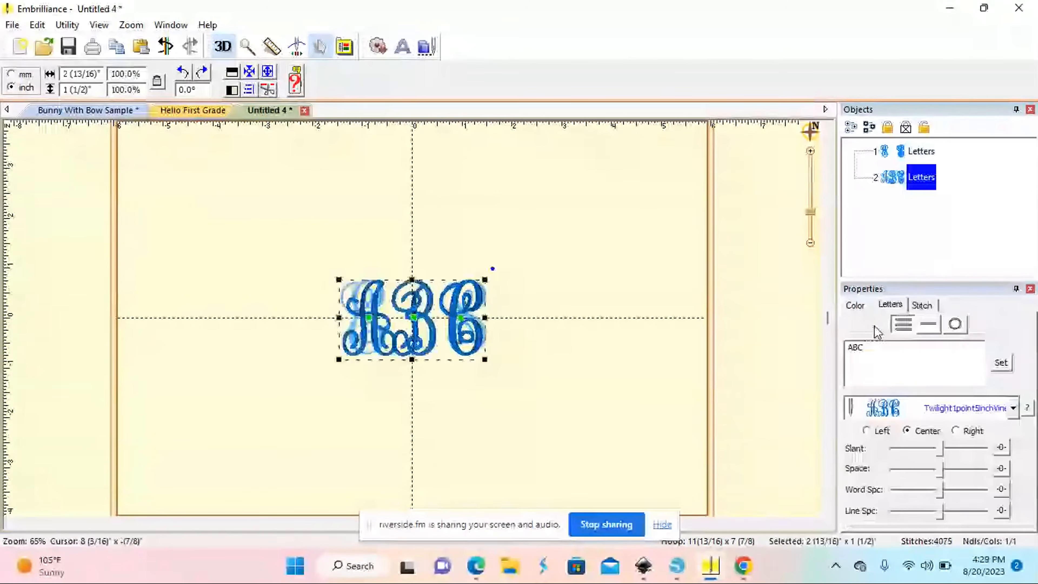
{"action": "key", "text": "BackSpace"}
{"action": "key", "text": "BackSpace"}
{"action": "key", "text": "BackSpace"}
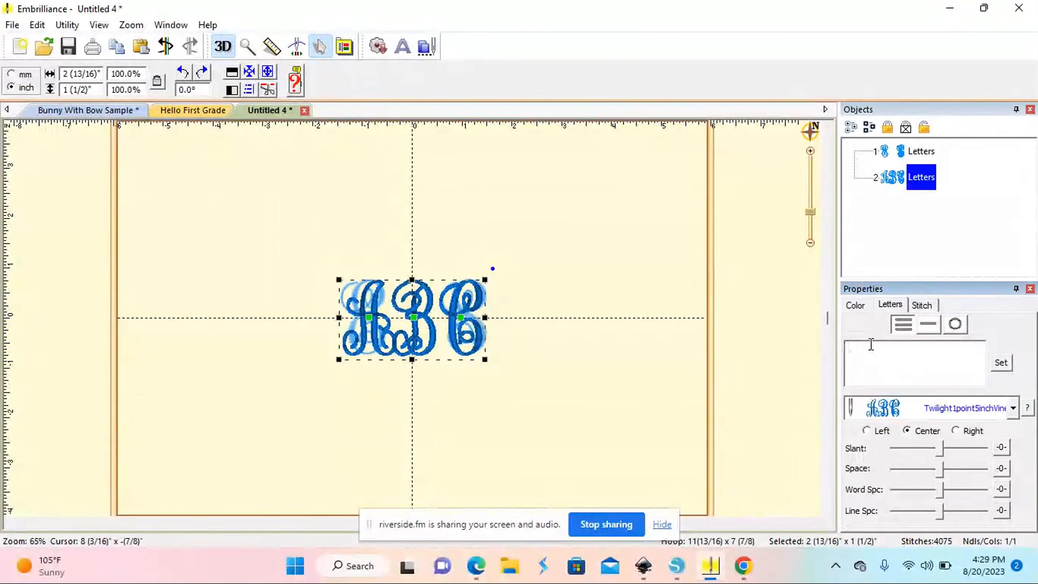
{"action": "type", "text": "D"}
{"action": "left_click", "coordinate": [1013, 407]}
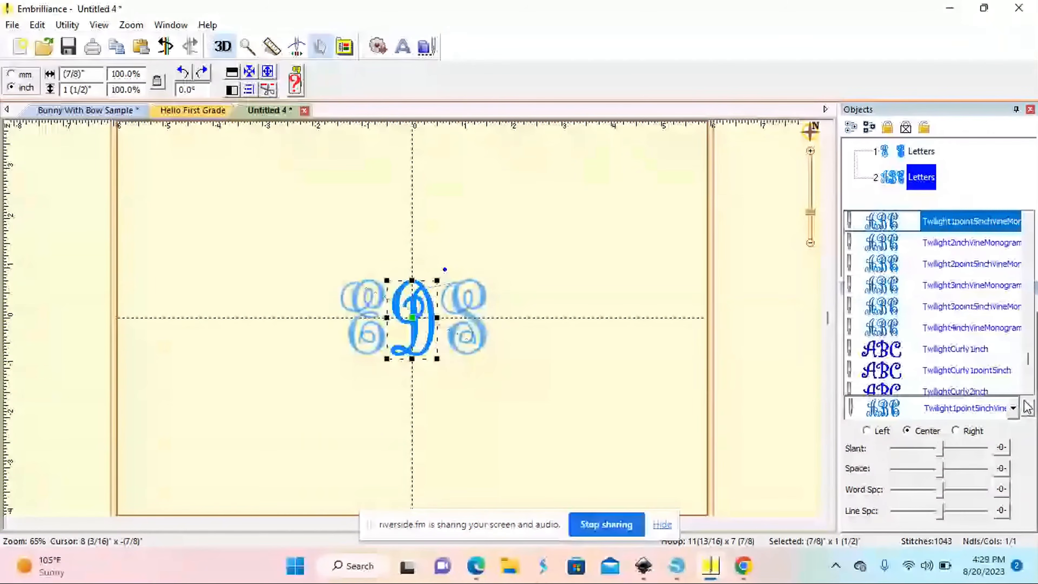
{"action": "left_click", "coordinate": [965, 243]}
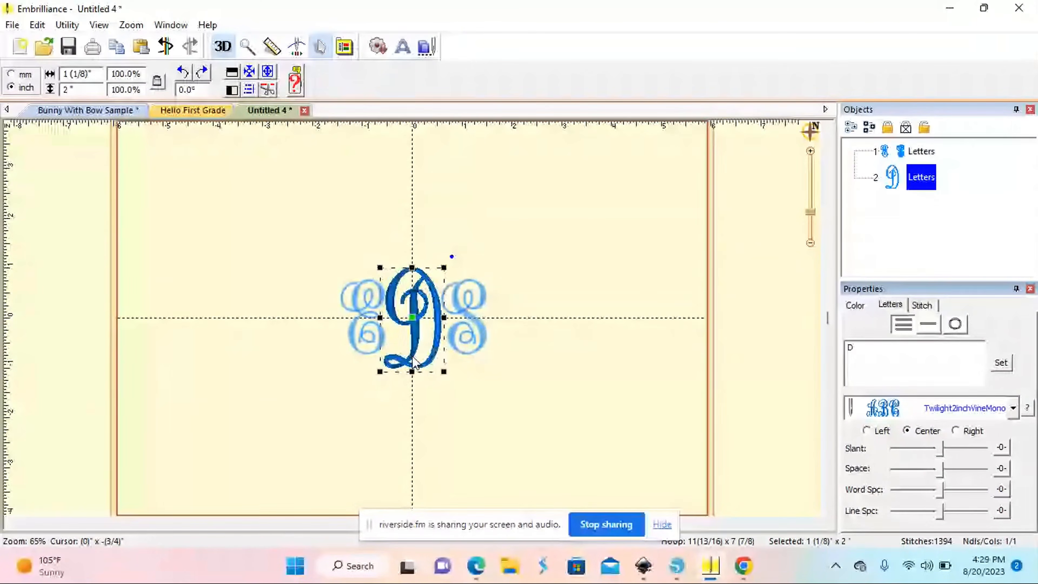
- Shift the E S lettering slightly down so it lines up evenly beside the central D
{"action": "left_click_drag", "start_coordinate": [412, 357], "coordinate": [412, 357]}
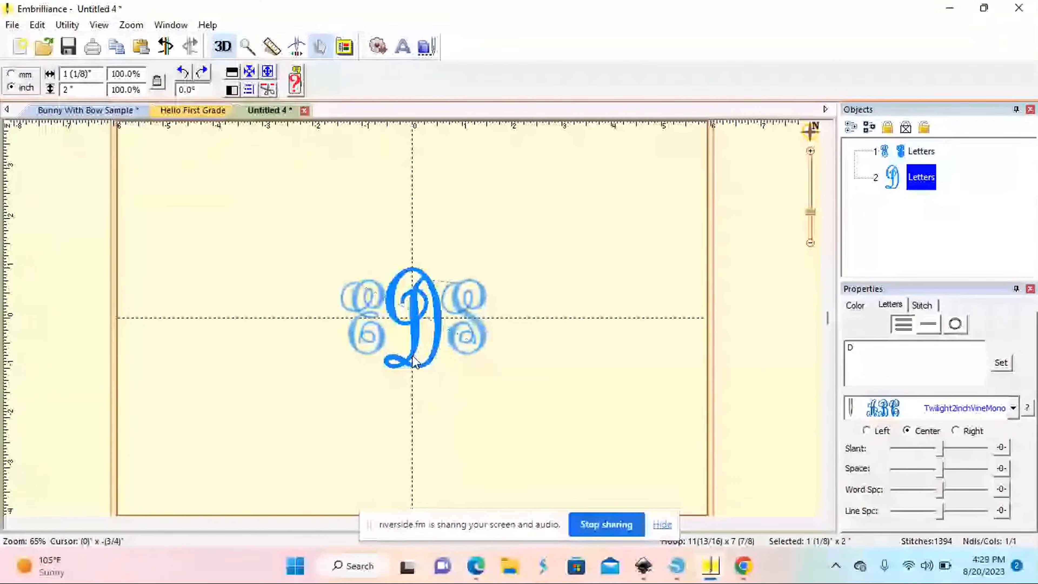
{"action": "left_click_drag", "start_coordinate": [413, 361], "coordinate": [413, 362]}
{"action": "left_click", "coordinate": [482, 351]}
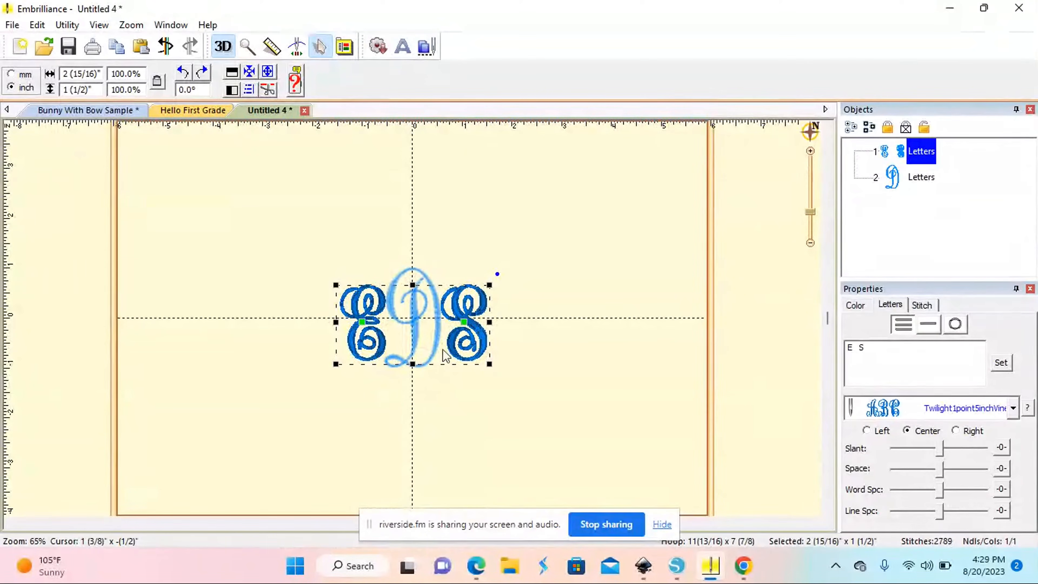
- Widen the D to 1 (7/16)" and nudge it left to center it between the E and S
{"action": "left_click", "coordinate": [427, 357]}
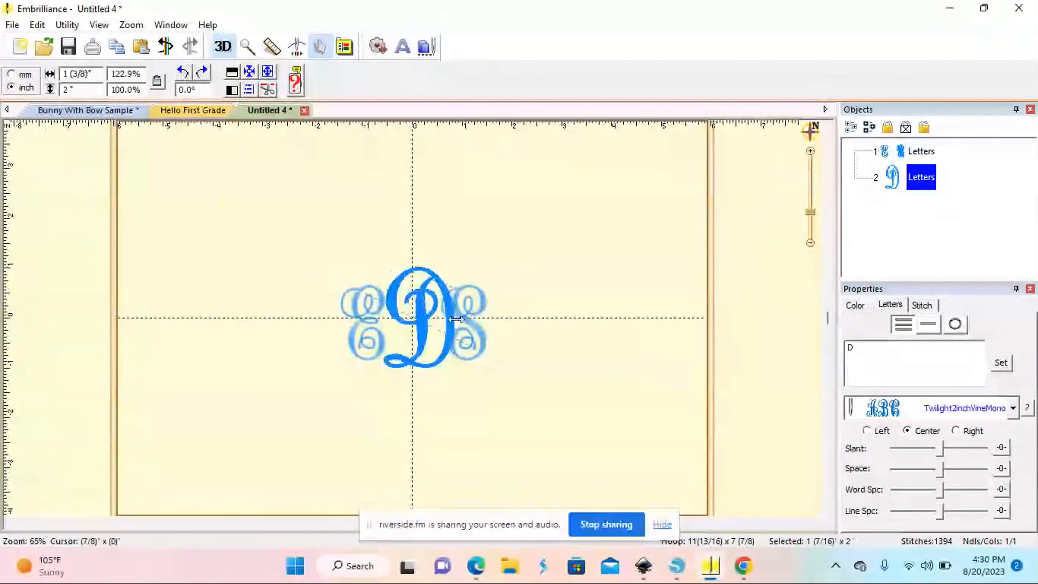
{"action": "left_click_drag", "start_coordinate": [457, 319], "coordinate": [457, 321]}
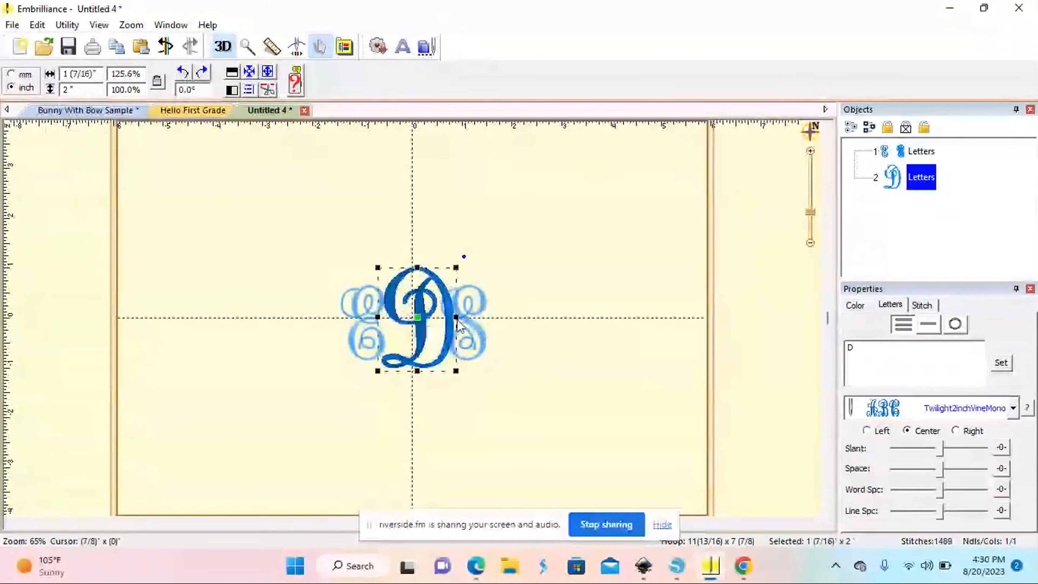
{"action": "key", "text": "Left"}
{"action": "key", "text": "Left"}
{"action": "key", "text": "Left"}
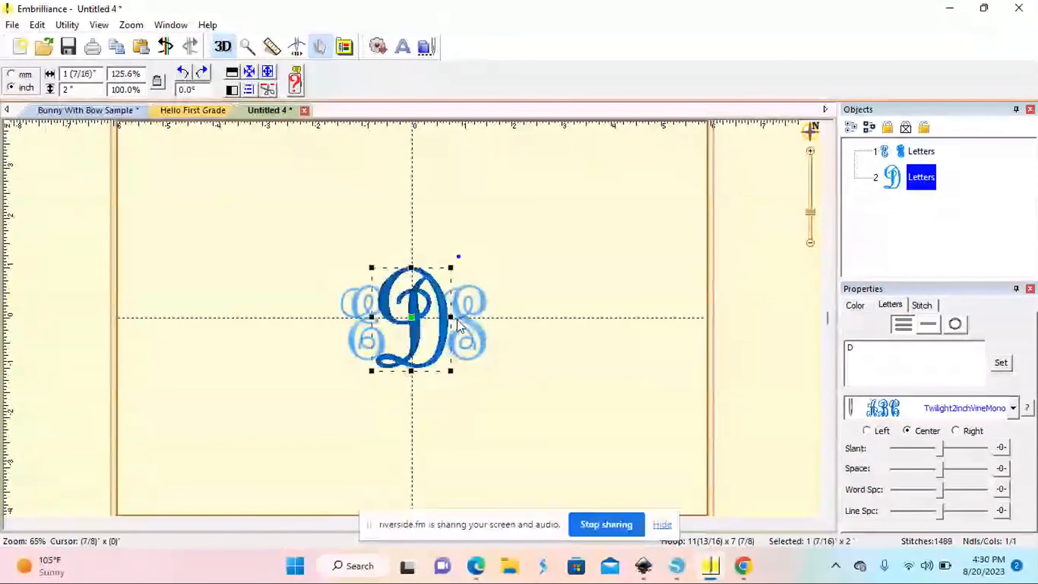
- Try to reorder the objects so the E S lettering stitches after the D
{"action": "left_click", "coordinate": [457, 322]}
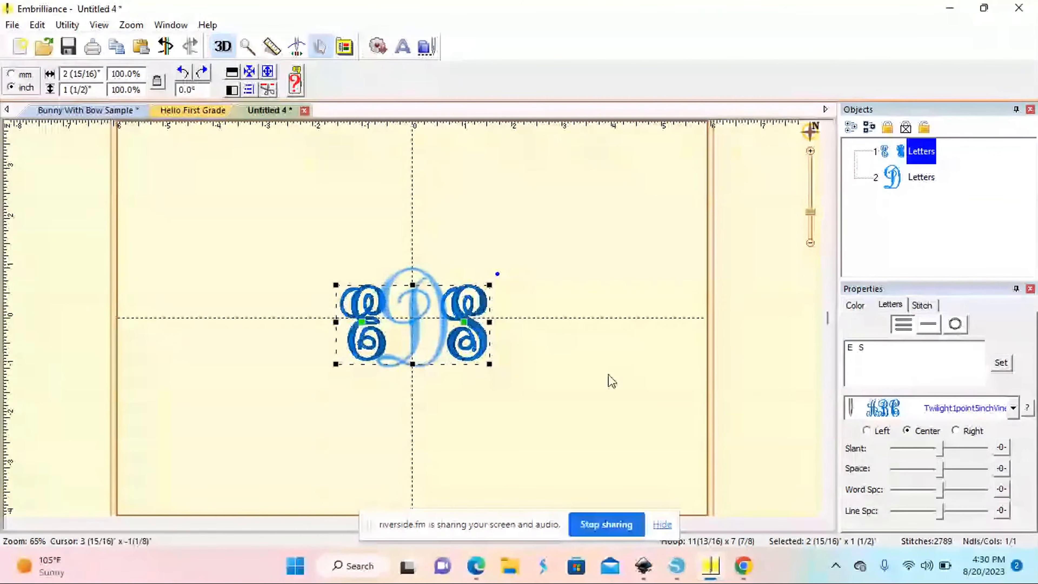
{"action": "left_click", "coordinate": [896, 189]}
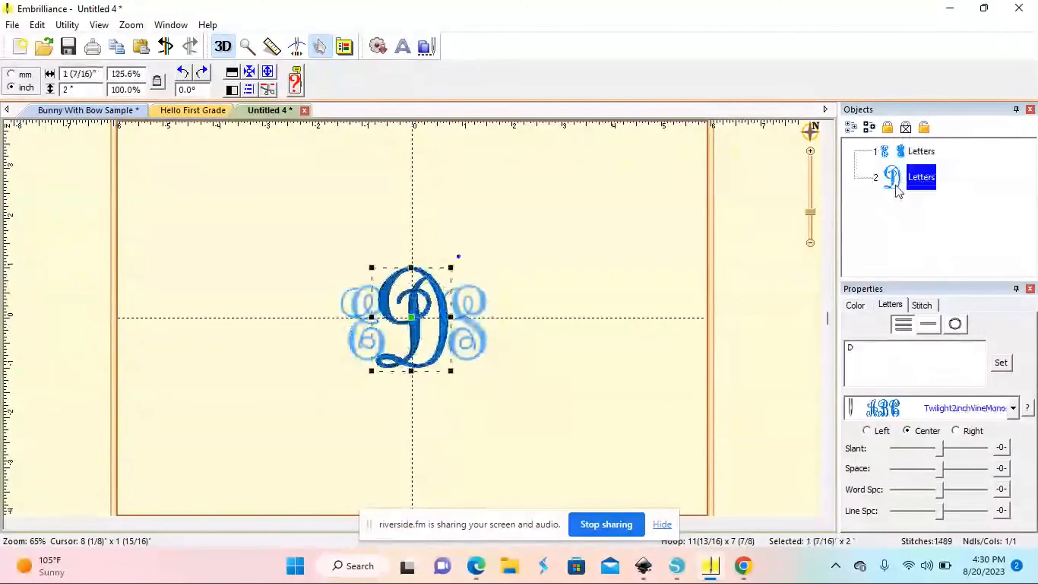
{"action": "left_click", "coordinate": [921, 150]}
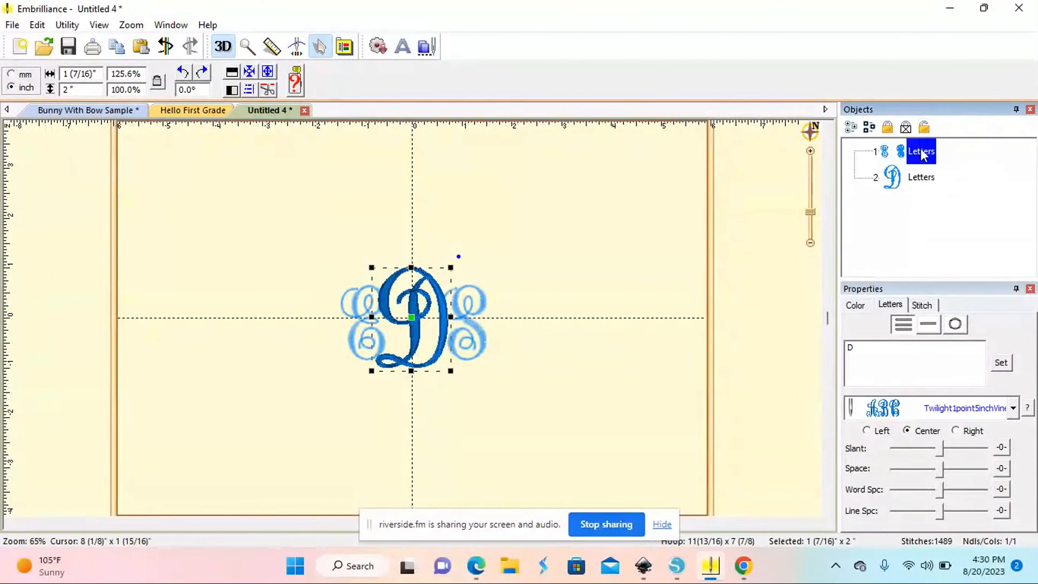
{"action": "left_click_drag", "start_coordinate": [900, 153], "coordinate": [903, 206]}
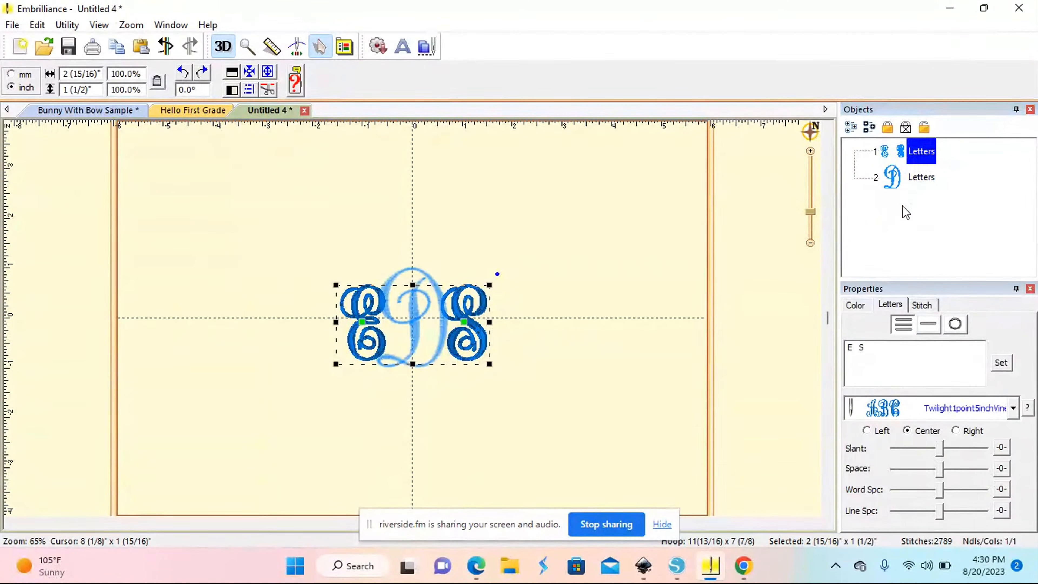
- Move the D lettering one place earlier in the stitching order, ahead of the E S lettering
{"action": "left_click", "coordinate": [892, 183]}
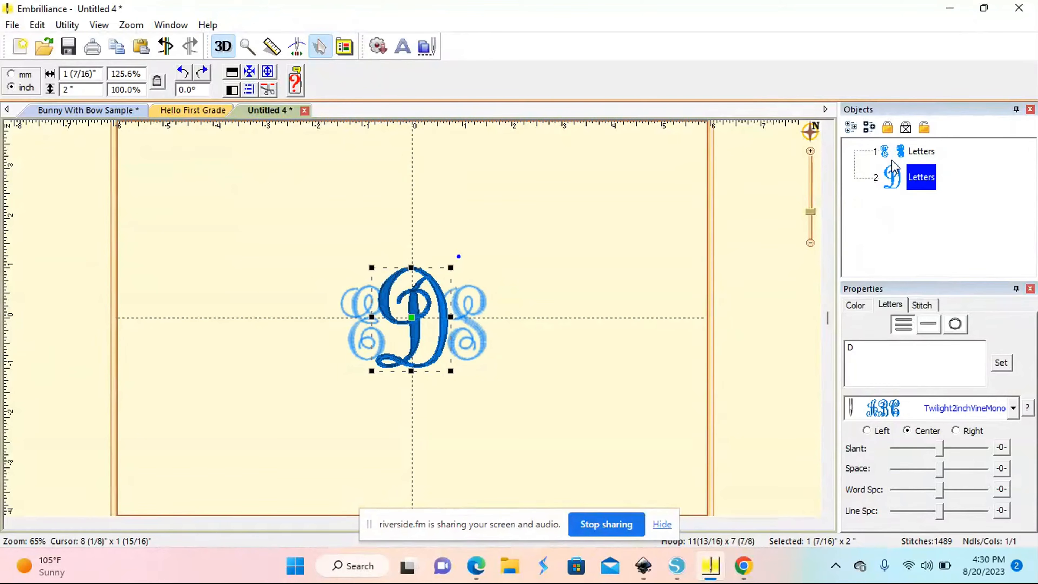
{"action": "right_click", "coordinate": [892, 183]}
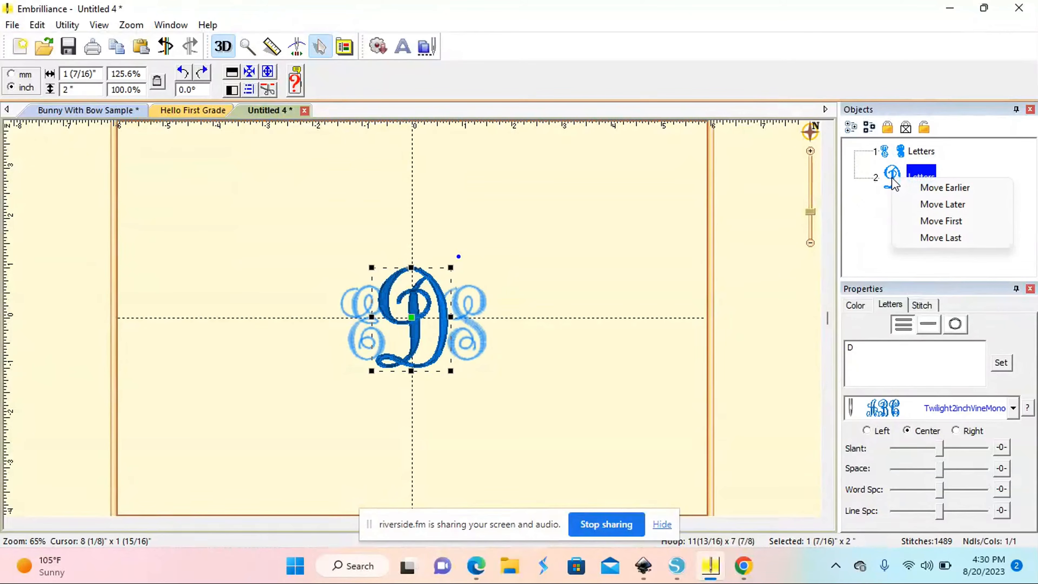
{"action": "key", "text": "Escape"}
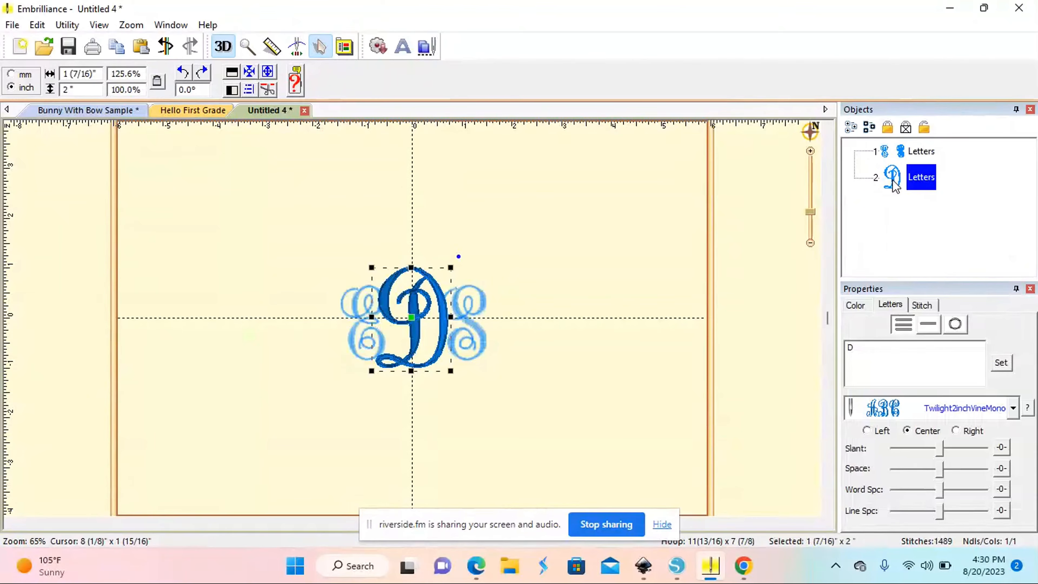
{"action": "right_click", "coordinate": [892, 183]}
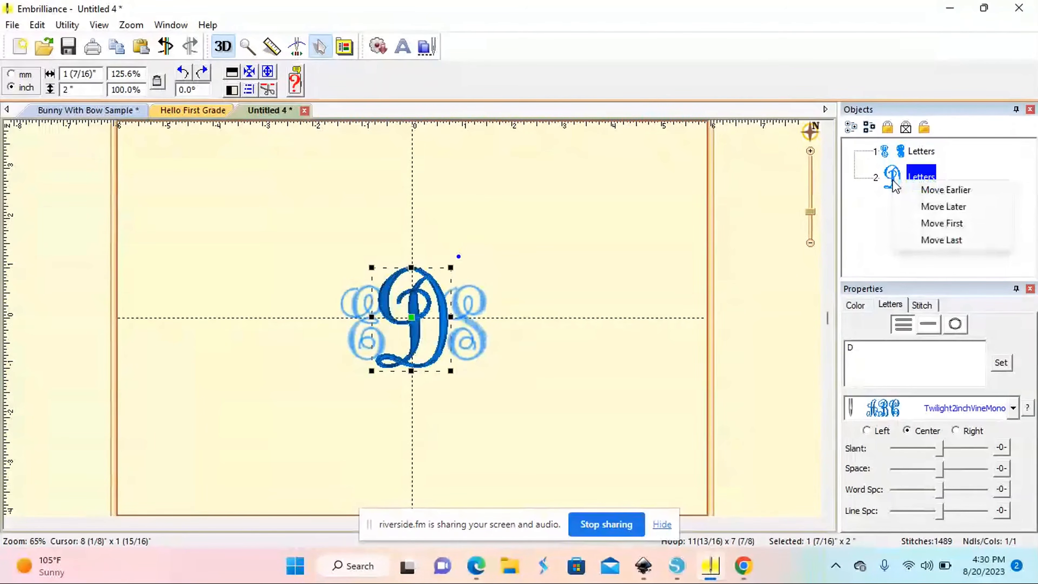
{"action": "left_click", "coordinate": [952, 196]}
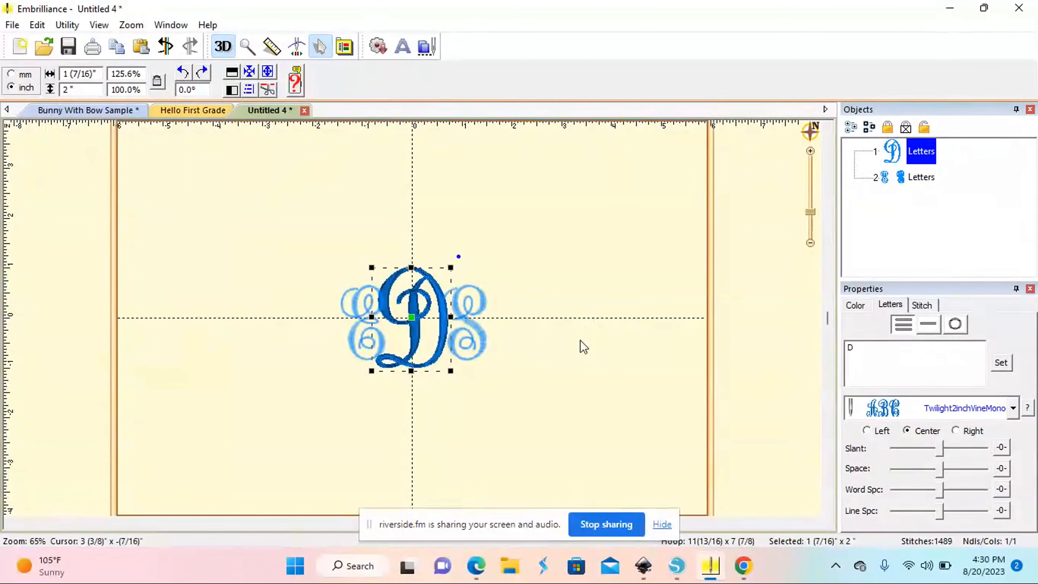
{"action": "left_click", "coordinate": [583, 347]}
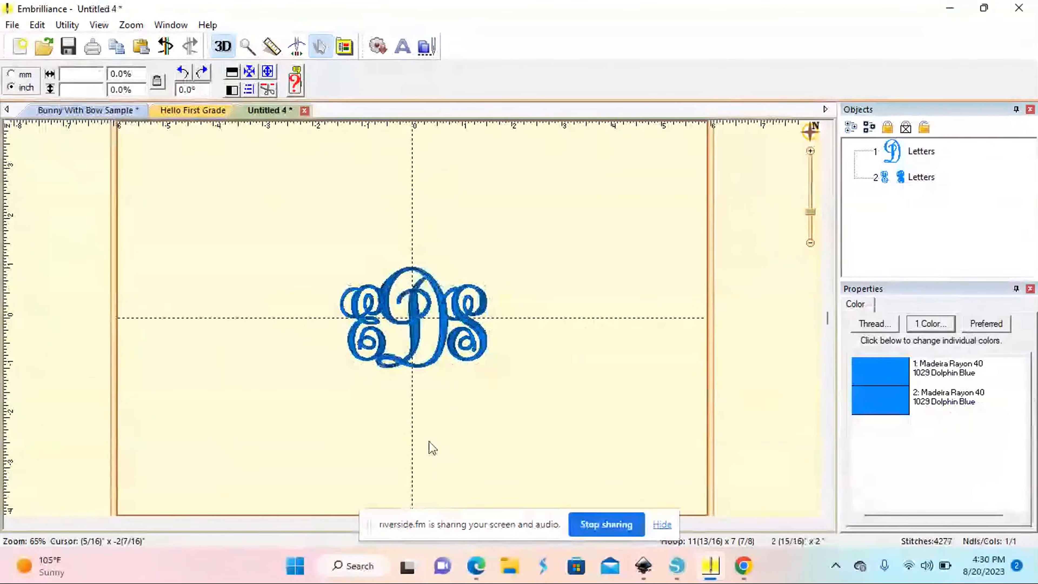
- Nudge the S slightly right and the E slightly left to give the central D more room
{"action": "left_click", "coordinate": [470, 344]}
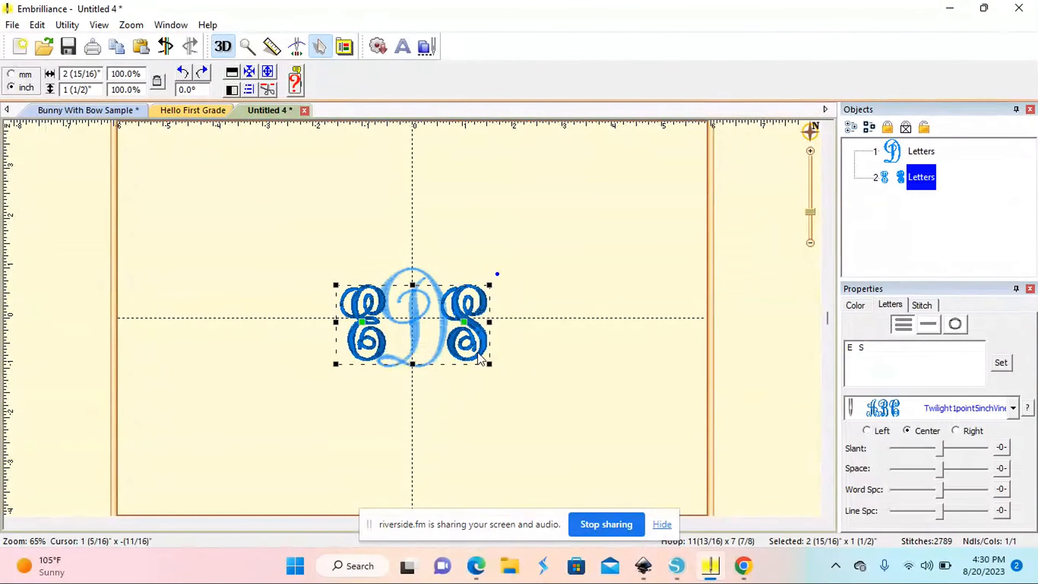
{"action": "left_click", "coordinate": [464, 324]}
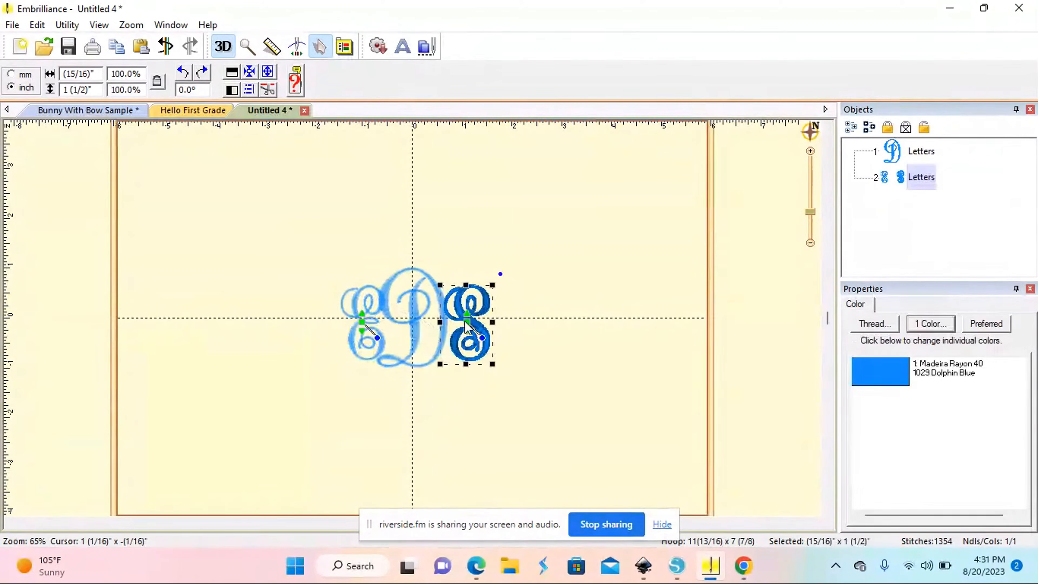
{"action": "left_click_drag", "start_coordinate": [360, 321], "coordinate": [354, 321]}
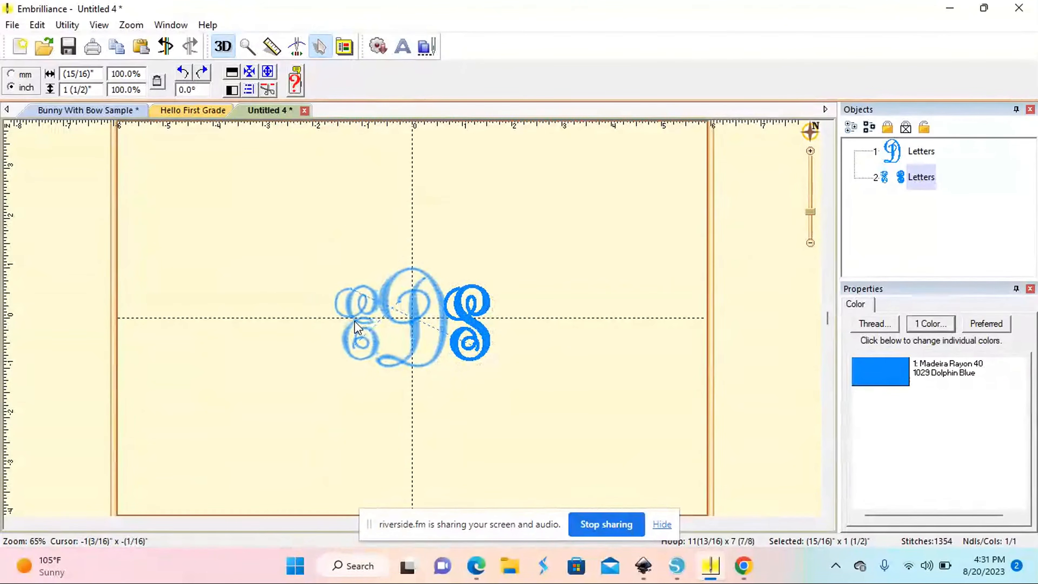
{"action": "left_click_drag", "start_coordinate": [354, 322], "coordinate": [355, 322]}
{"action": "key", "text": "ctrl+a"}
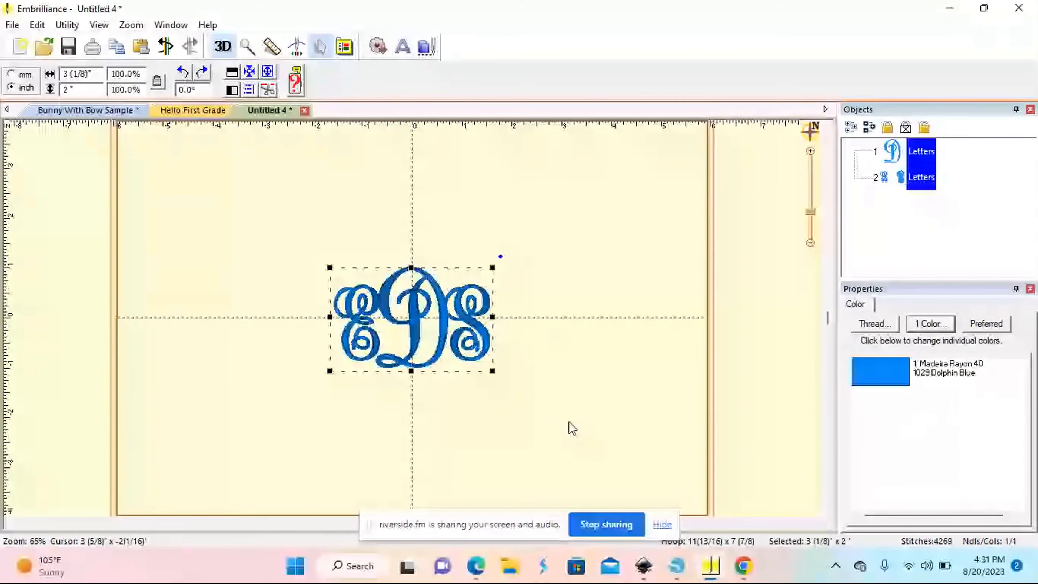
- Shift the S a little farther right, away from the edge of the D
{"action": "left_click", "coordinate": [469, 325]}
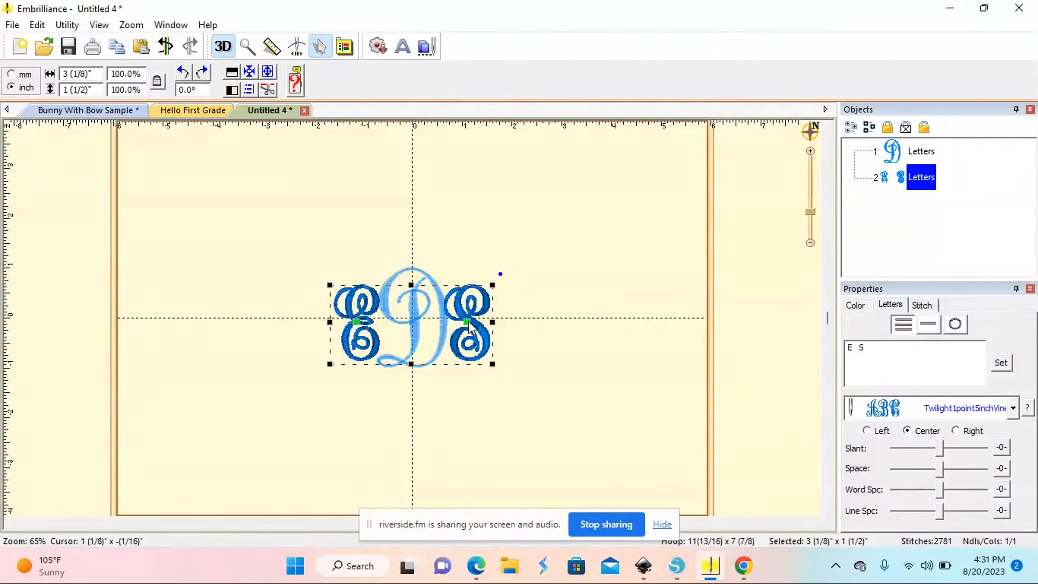
{"action": "left_click_drag", "start_coordinate": [469, 326], "coordinate": [473, 326]}
{"action": "left_click", "coordinate": [432, 408]}
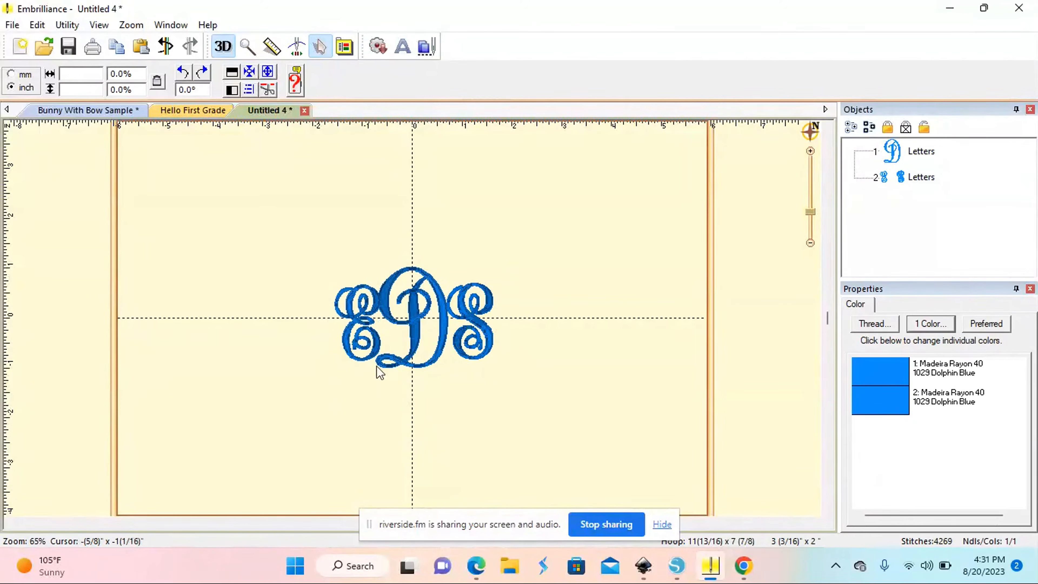
{"action": "left_click", "coordinate": [355, 359]}
{"action": "left_click_drag", "start_coordinate": [307, 214], "coordinate": [571, 380]}
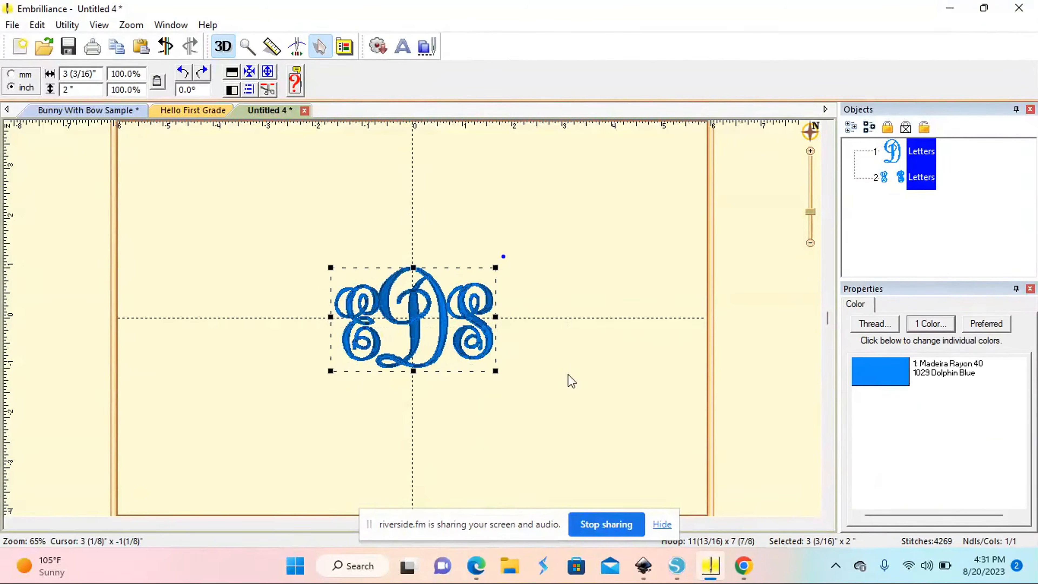
{"action": "left_click", "coordinate": [416, 454]}
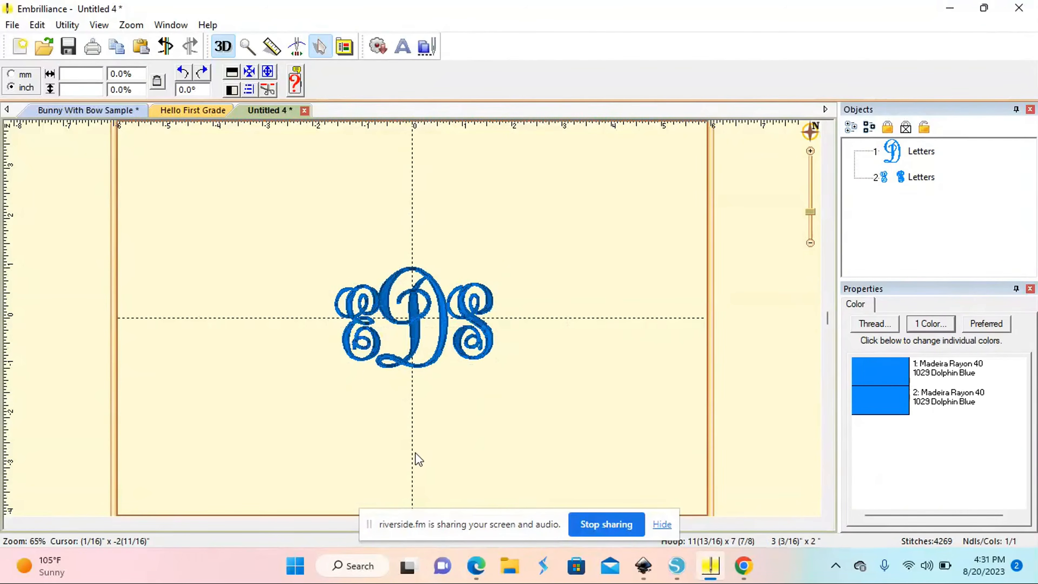
- Nudge the E slightly farther left, and shift the whole monogram slightly down on the page
{"action": "left_click", "coordinate": [361, 326]}
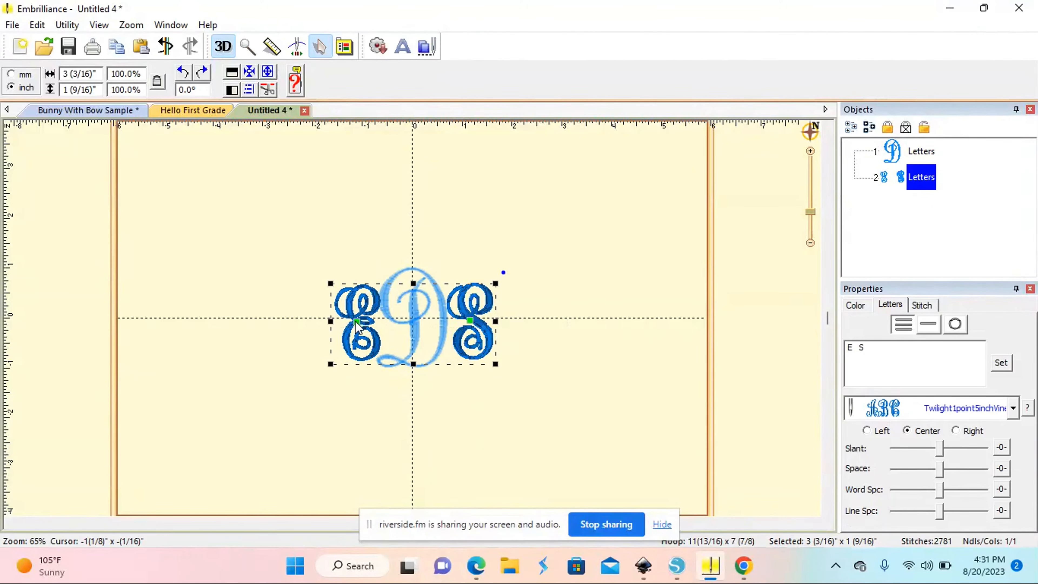
{"action": "key", "text": "ctrl+a"}
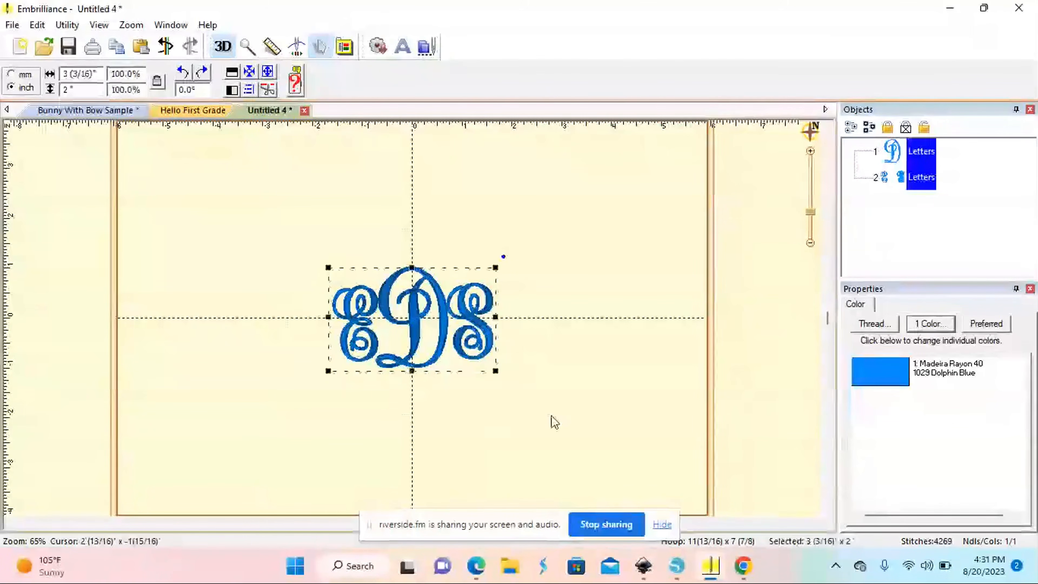
{"action": "key", "text": "Down"}
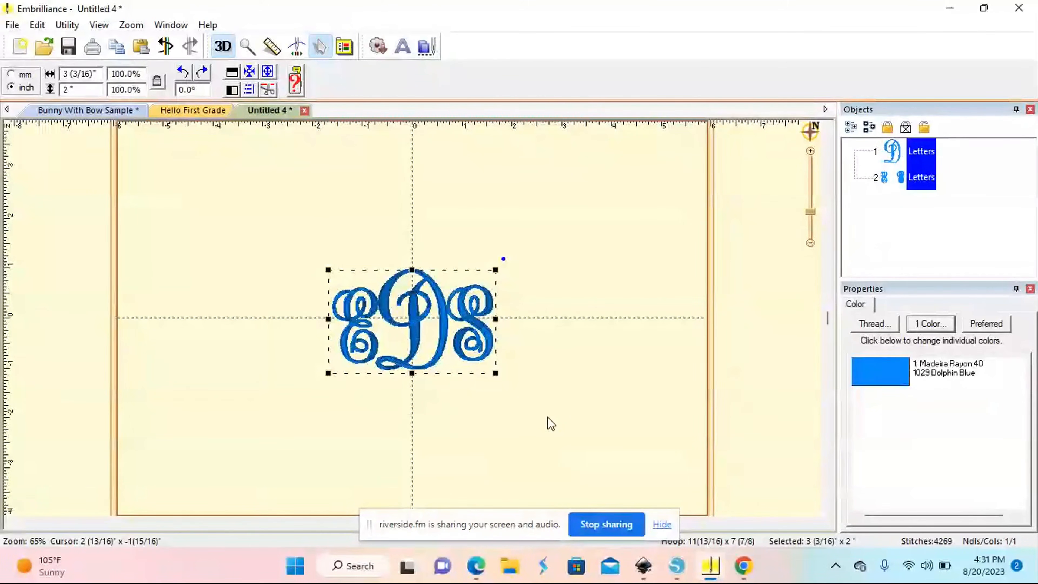
{"action": "left_click", "coordinate": [315, 387]}
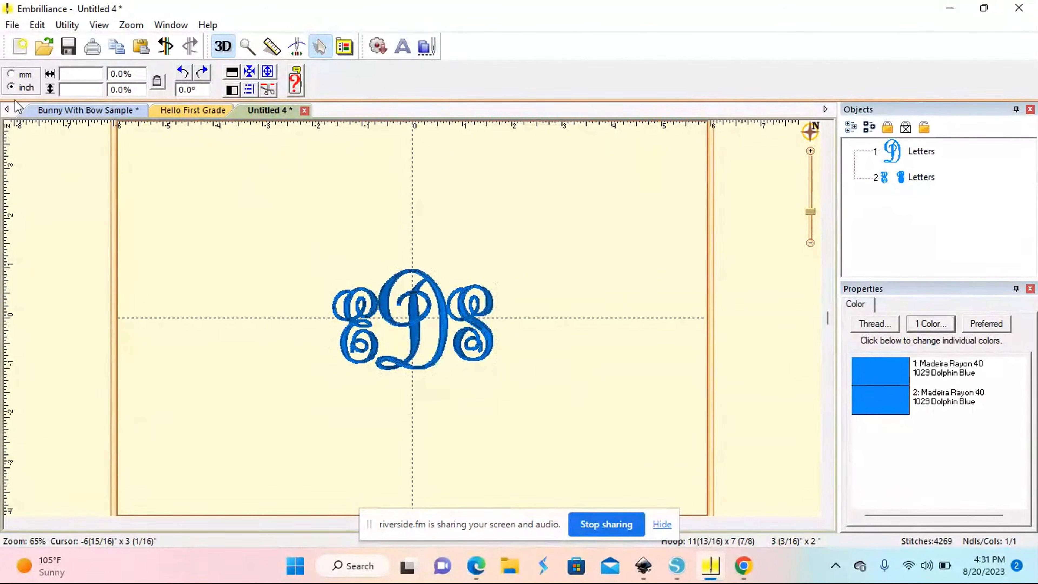
- Save the monogram as a PES stitch file in the 2023 folder, with a file name starting with EDS
{"action": "left_click", "coordinate": [12, 26]}
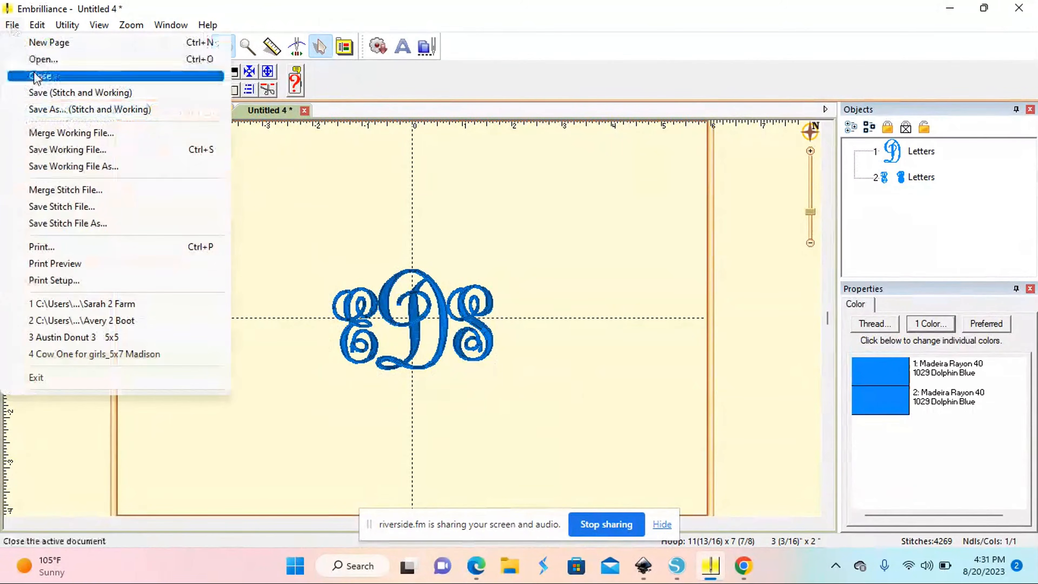
{"action": "left_click", "coordinate": [79, 223]}
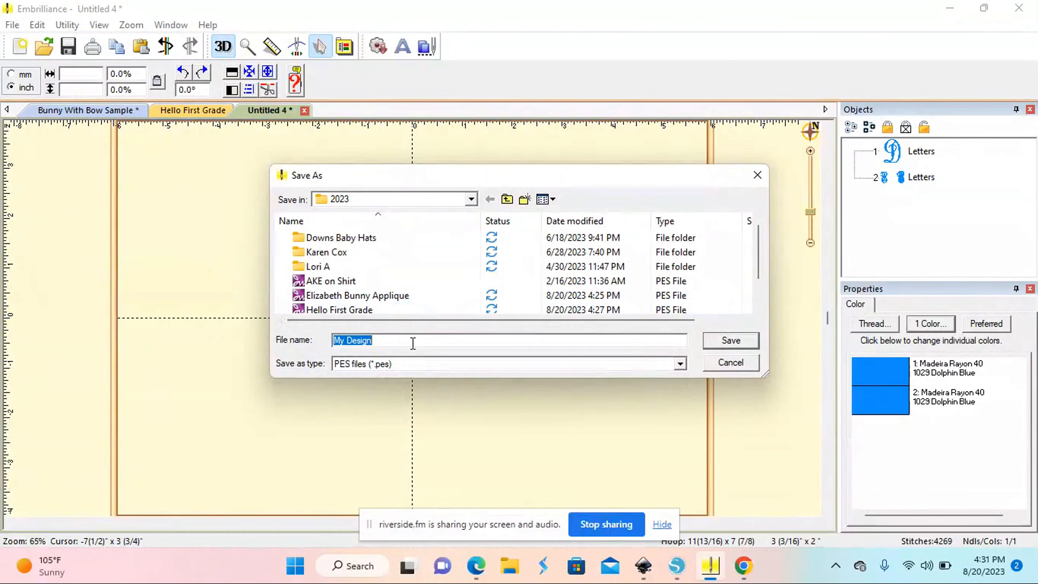
{"action": "left_click", "coordinate": [386, 336]}
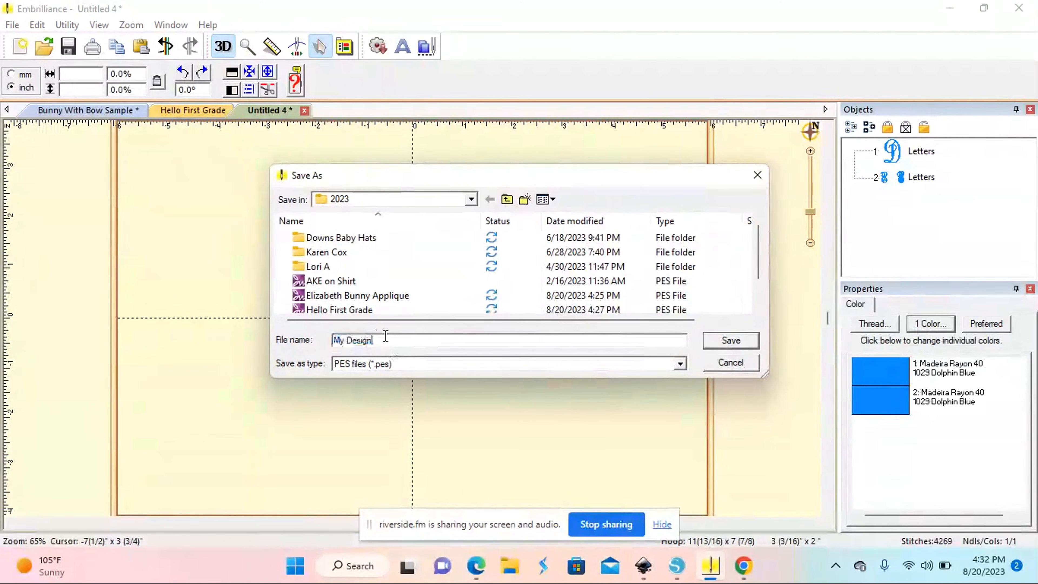
{"action": "key", "text": "BackSpace"}
{"action": "key", "text": "BackSpace"}
{"action": "key", "text": "BackSpace"}
{"action": "key", "text": "BackSpace"}
{"action": "key", "text": "BackSpace"}
{"action": "key", "text": "BackSpace"}
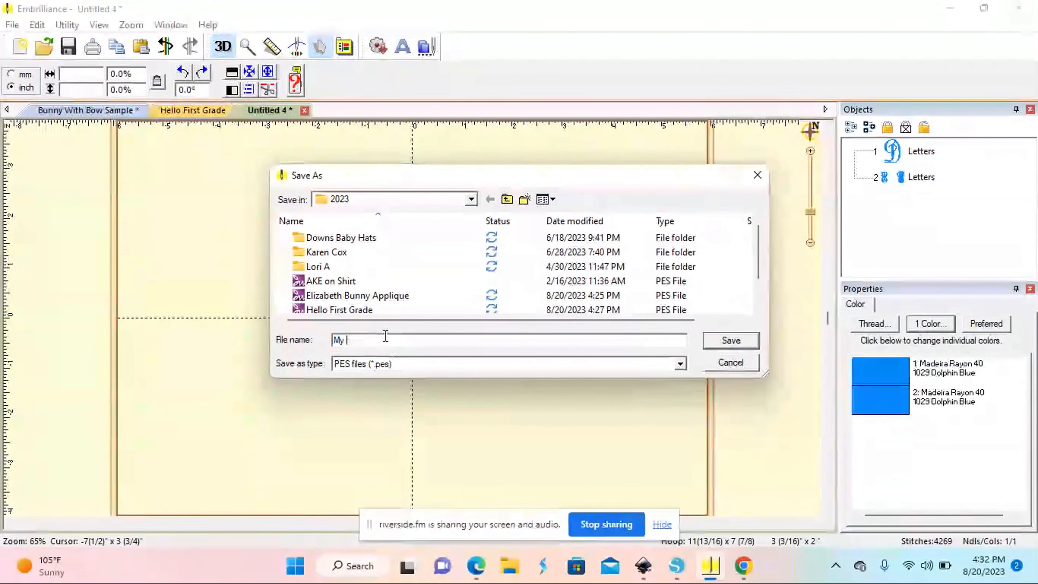
{"action": "key", "text": "BackSpace"}
{"action": "key", "text": "BackSpace"}
{"action": "key", "text": "BackSpace"}
{"action": "type", "text": "ED"}
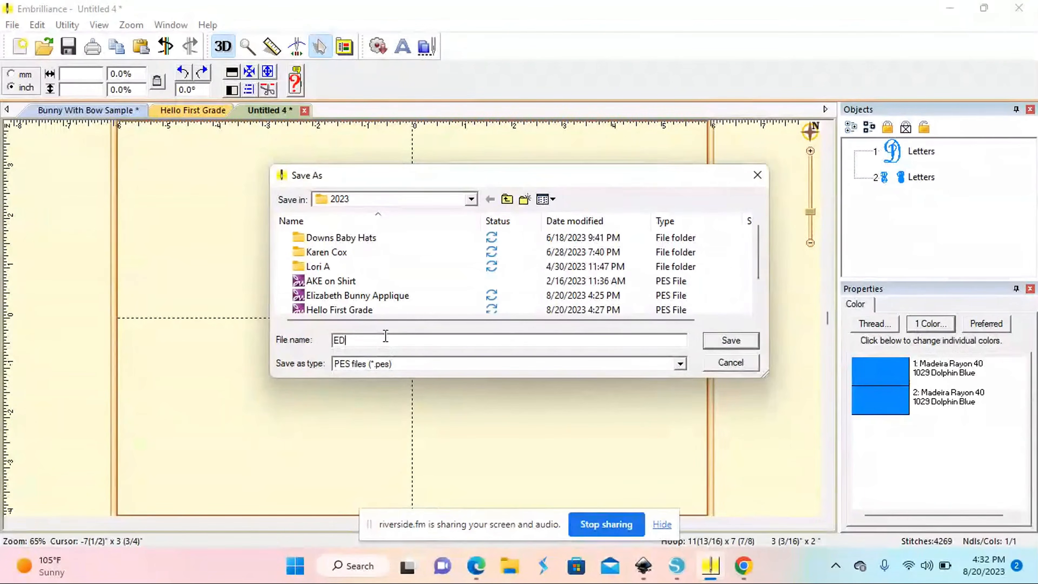
{"action": "type", "text": "S"}
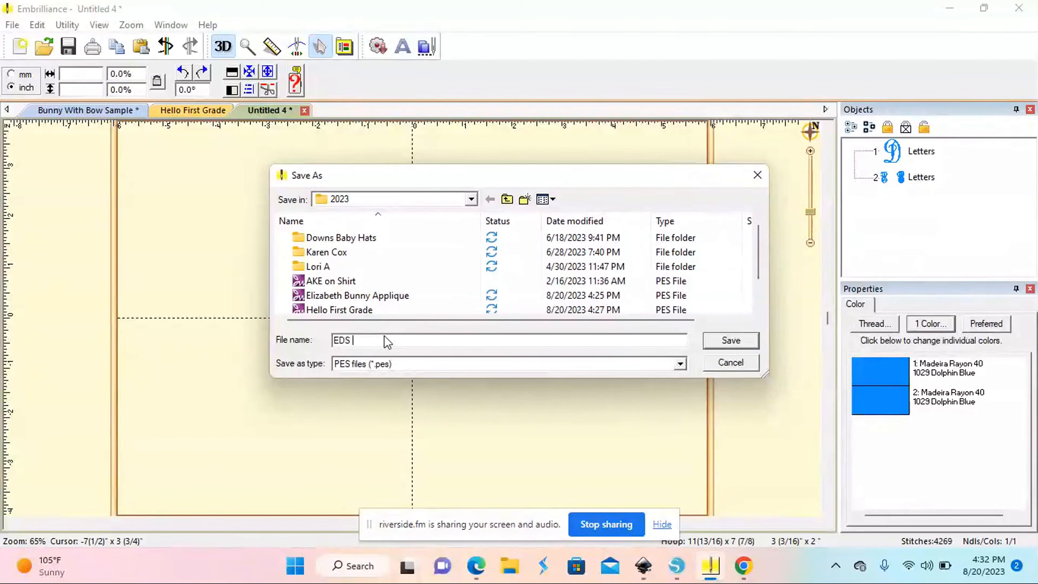